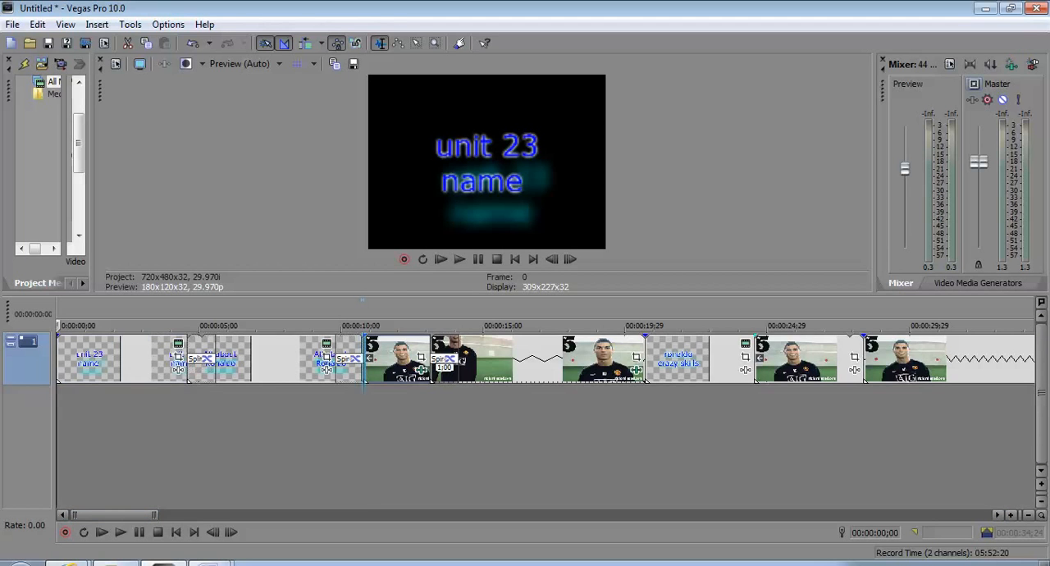
Move the Ronaldo video clips to a second video track, and shift the "ronaldo crazy skills" title to start where the second clip ends
drag(398, 361, 402, 412)
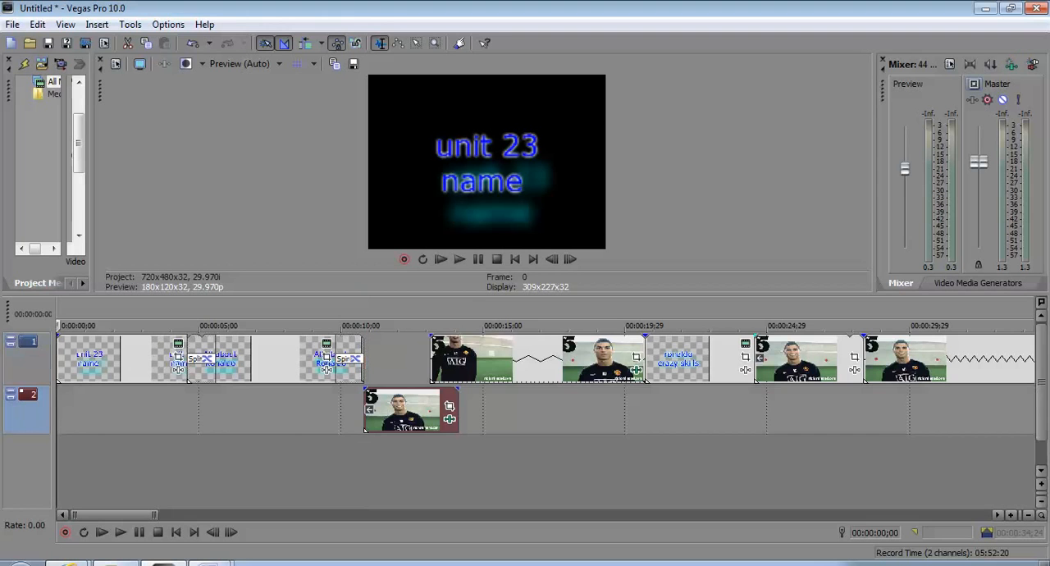
drag(526, 360, 554, 409)
drag(691, 360, 727, 409)
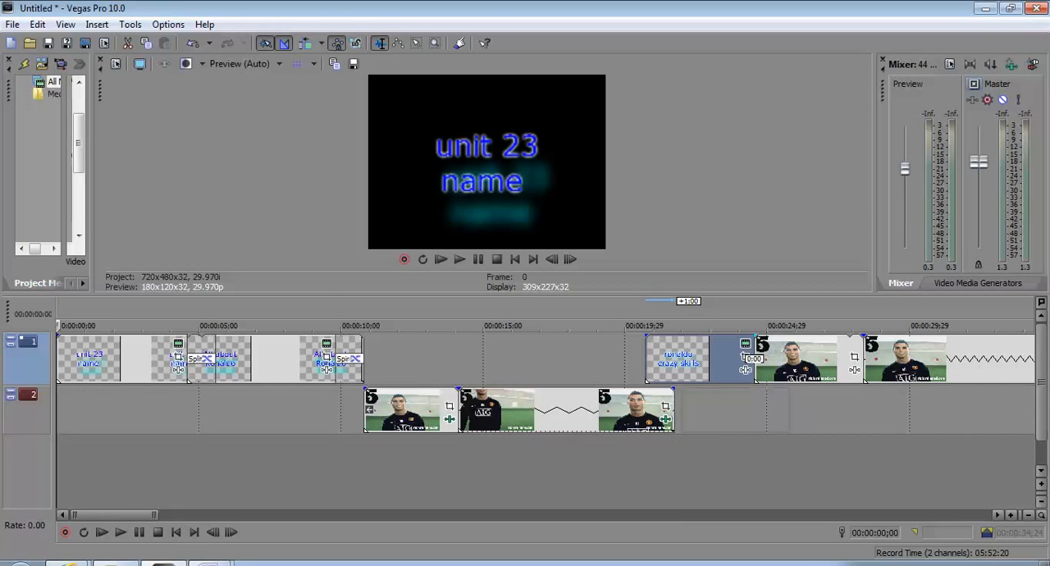
drag(698, 362, 727, 361)
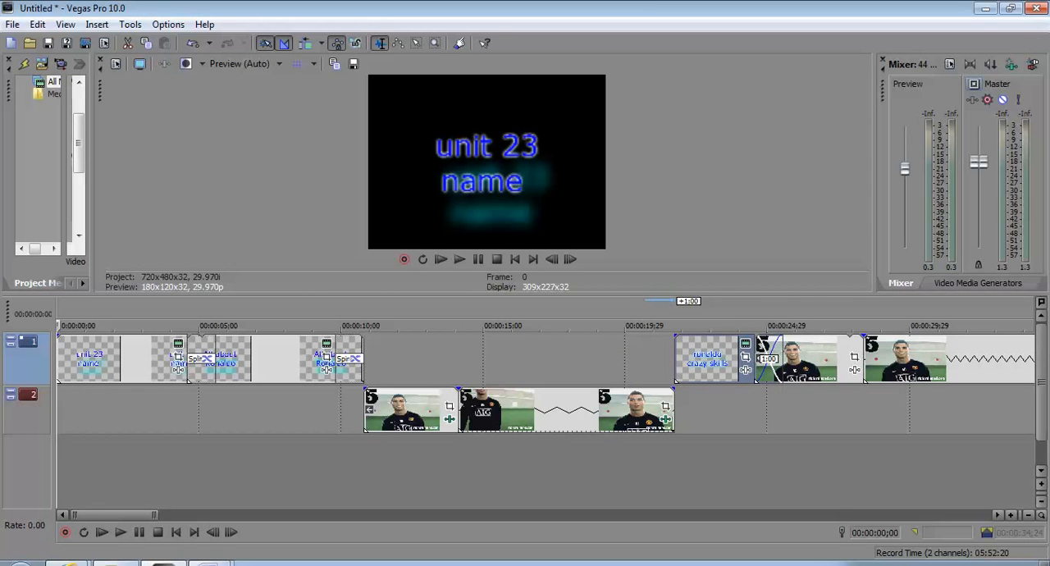
drag(812, 359, 812, 409)
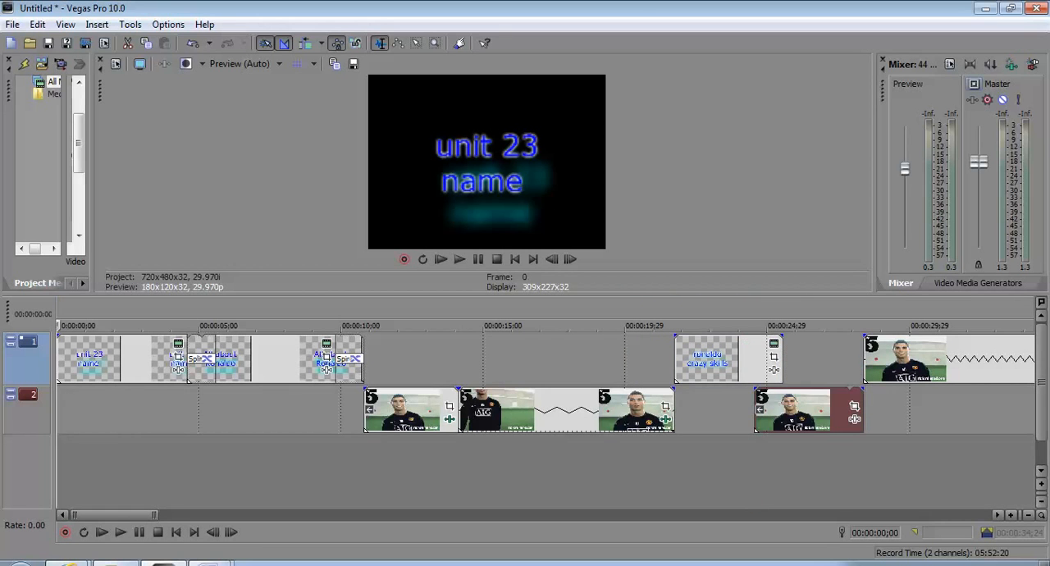
drag(927, 359, 928, 410)
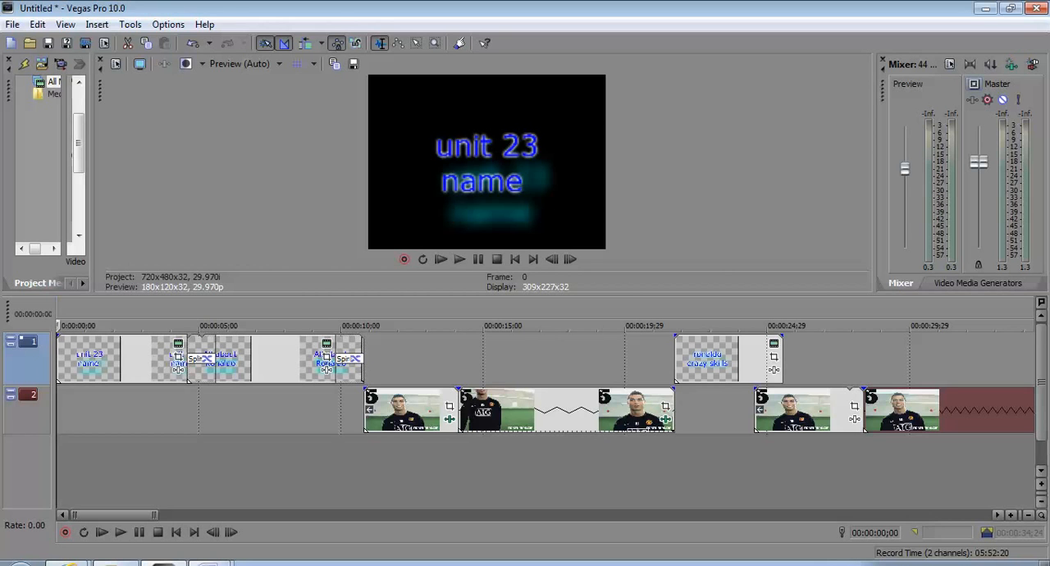
Import the song "01 - The XX - Angels" from the "the xx coexhist" folder on the Desktop into the project media
key(alt+f)
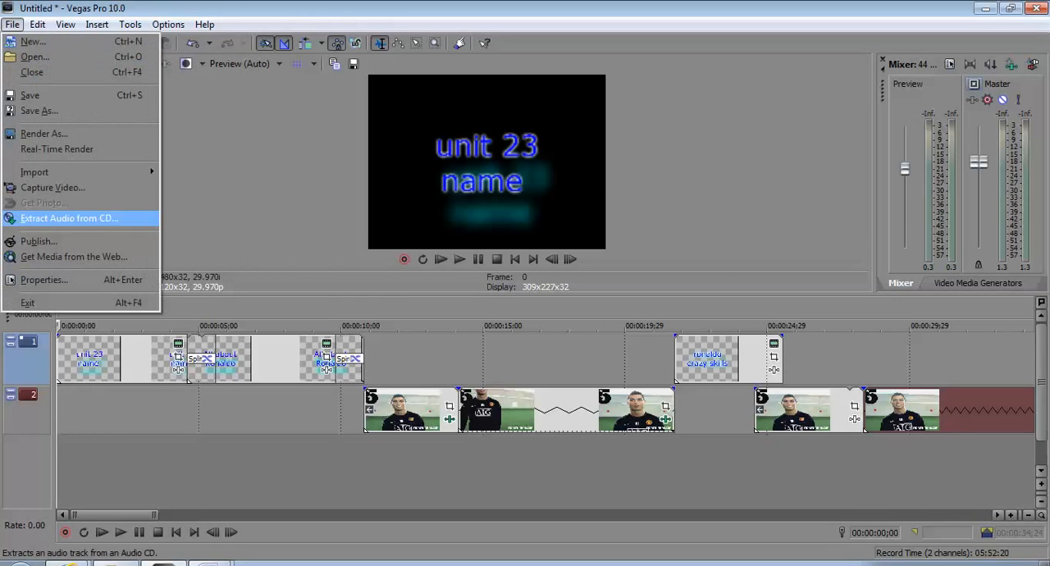
mouse_move(82, 173)
key(Up)
key(Return)
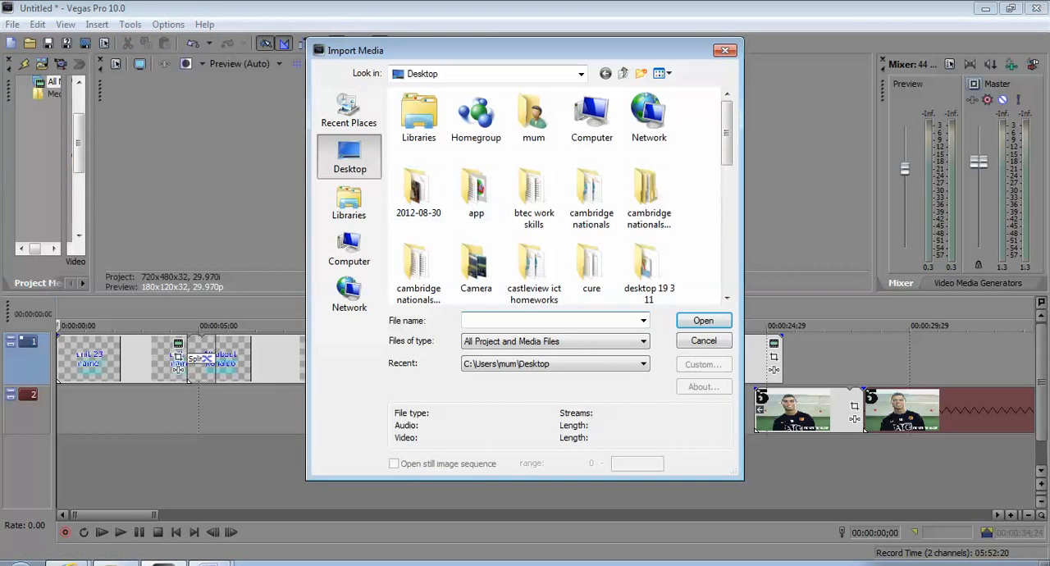
scroll(558, 197, down, 1)
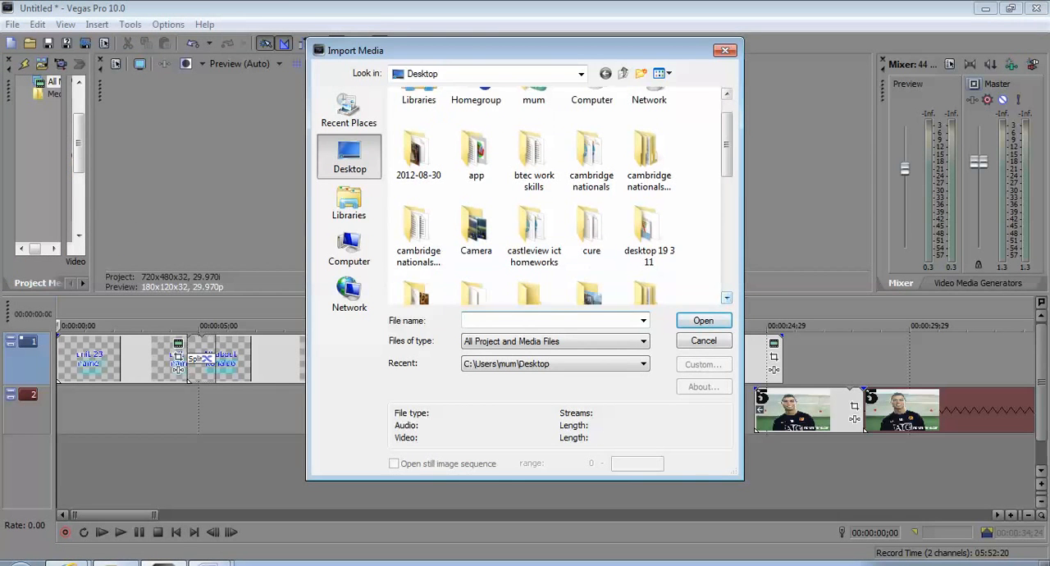
scroll(565, 195, down, 8)
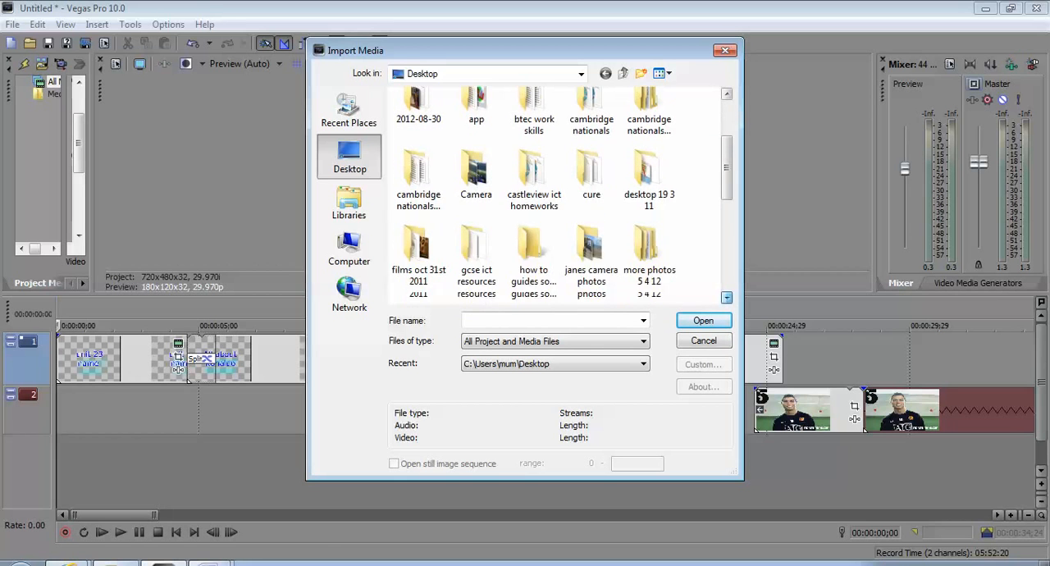
scroll(563, 196, down, 3)
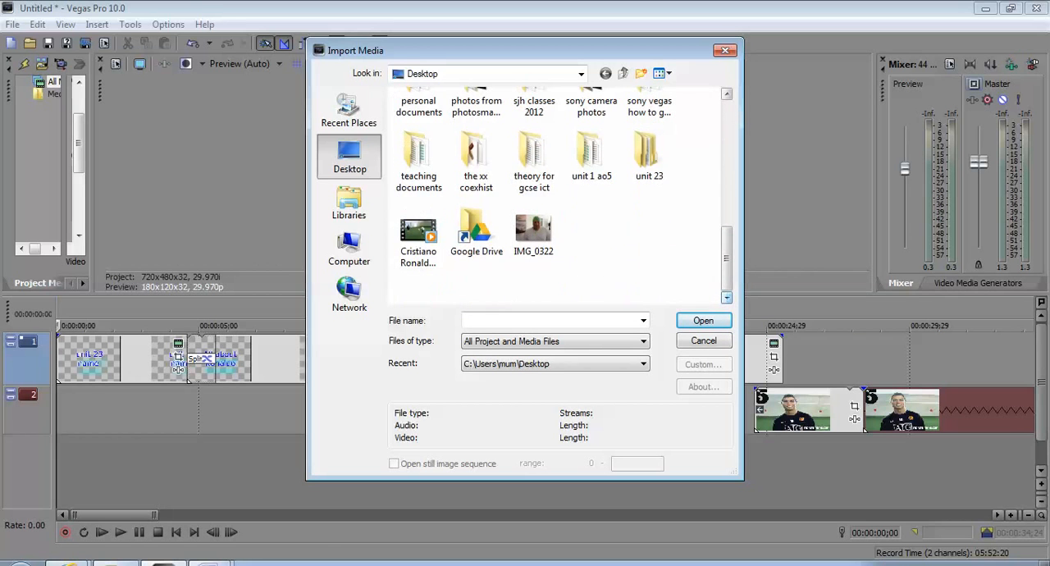
click(477, 162)
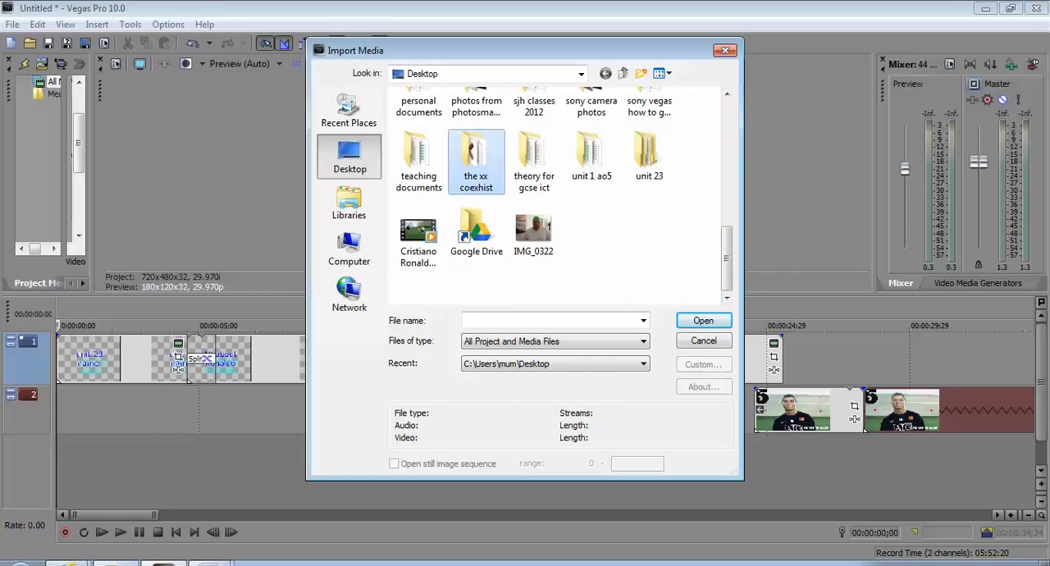
double_click(477, 160)
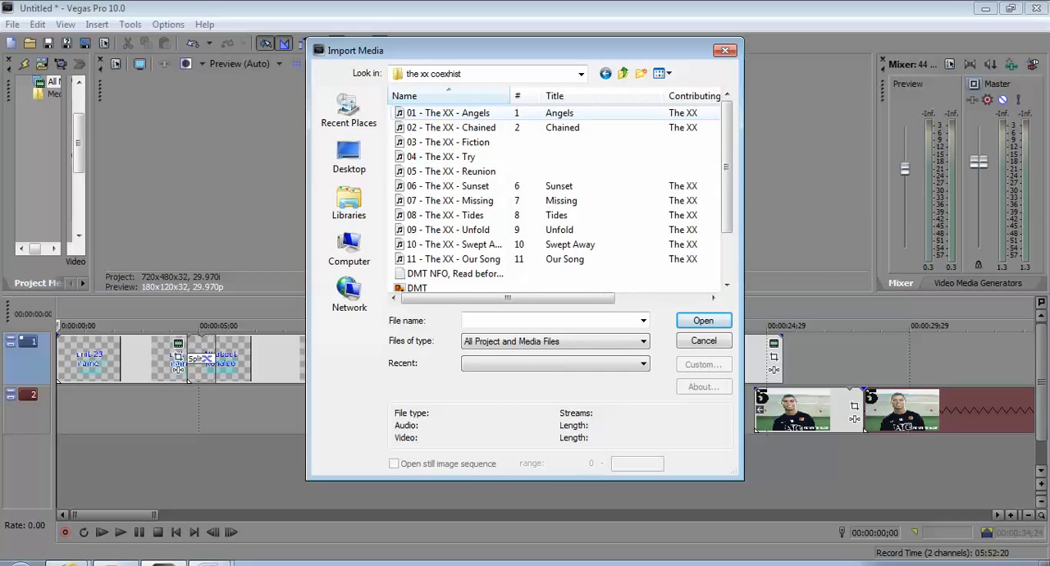
click(465, 113)
double_click(465, 114)
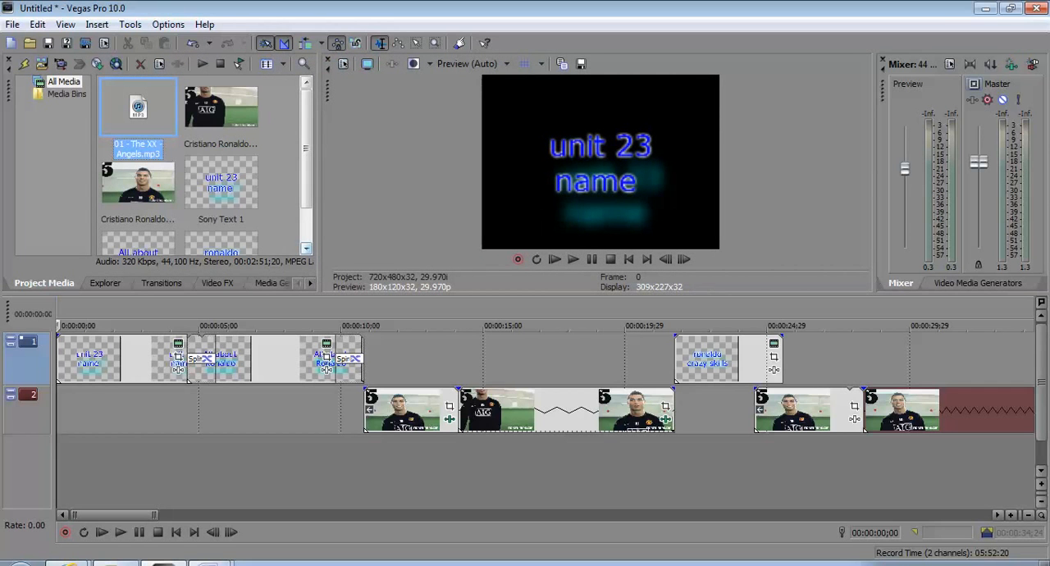
Place the Angels song at the start of a new audio track and trim its end to match the end of the video
drag(128, 121, 343, 461)
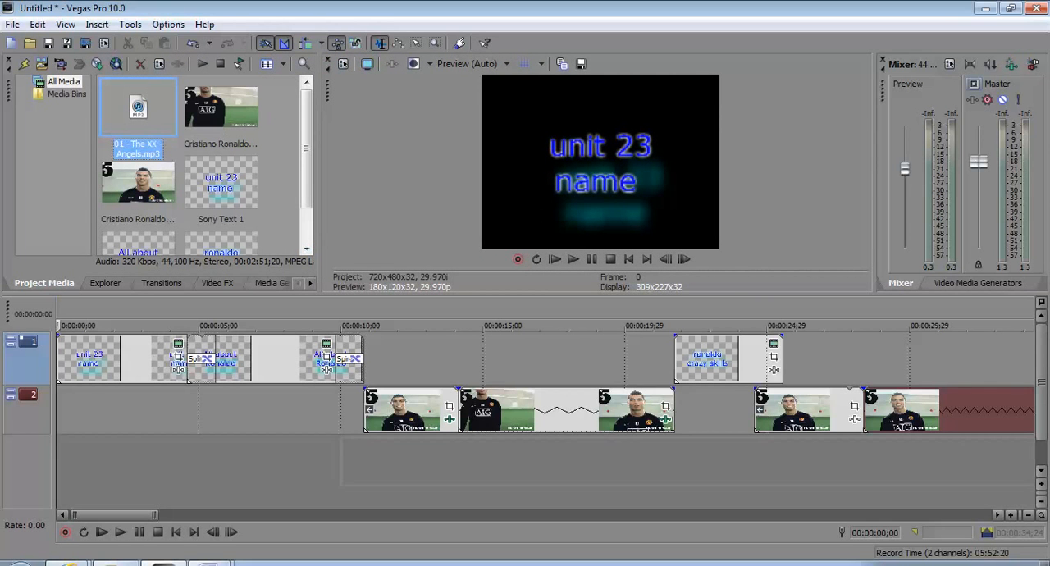
drag(60, 462, 59, 461)
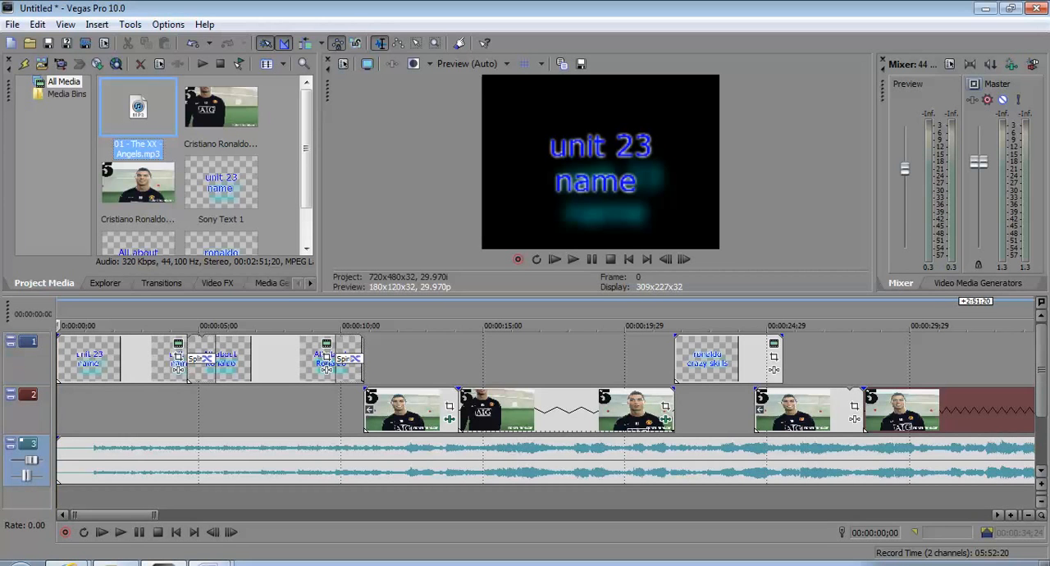
click(998, 516)
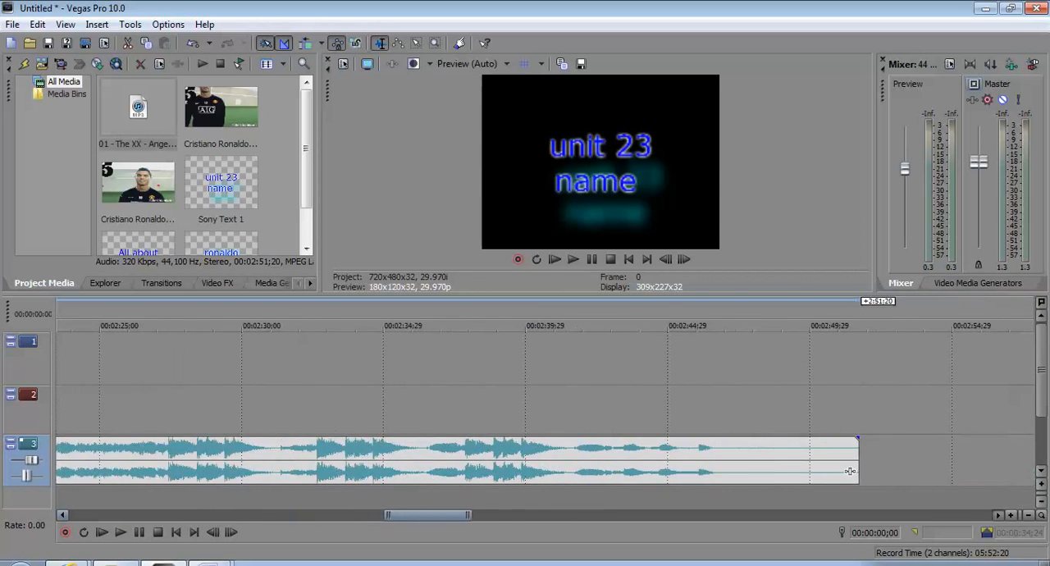
drag(610, 471, 140, 471)
drag(356, 516, 115, 515)
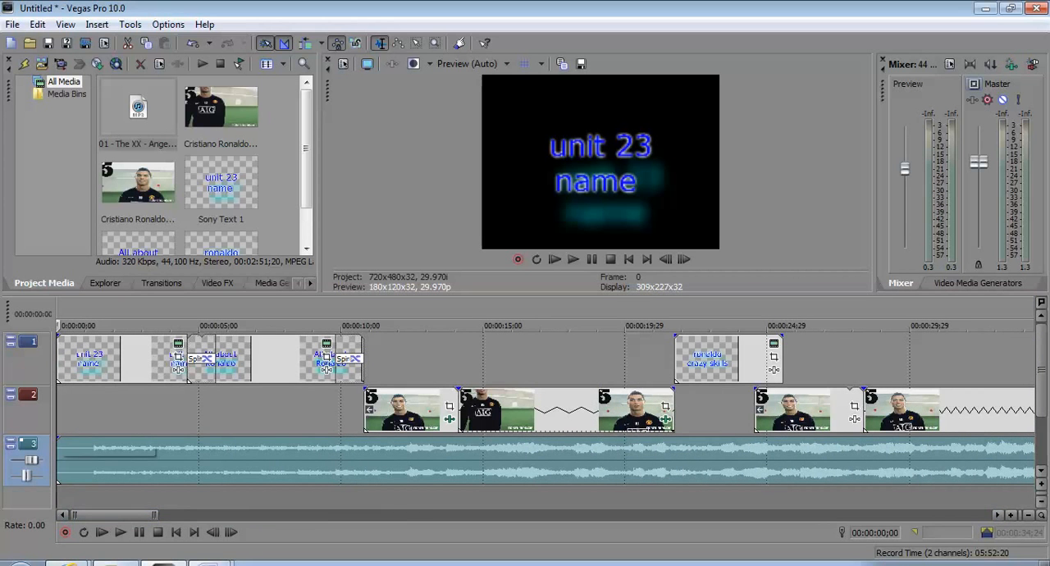
Add a short fade-in to the start of the Angels audio and play the project in an enlarged preview
drag(58, 441, 76, 441)
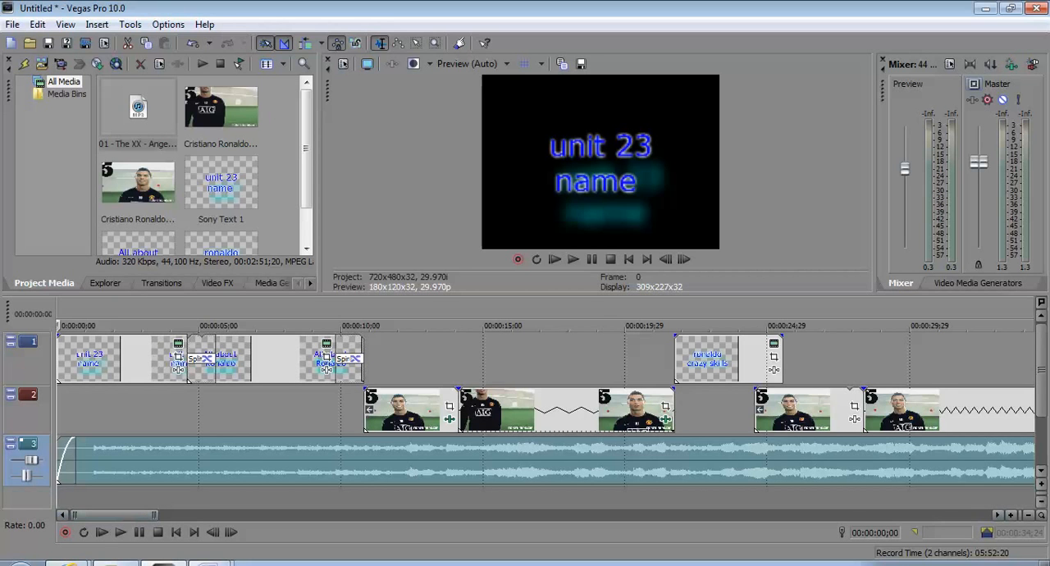
drag(525, 295, 526, 359)
click(573, 323)
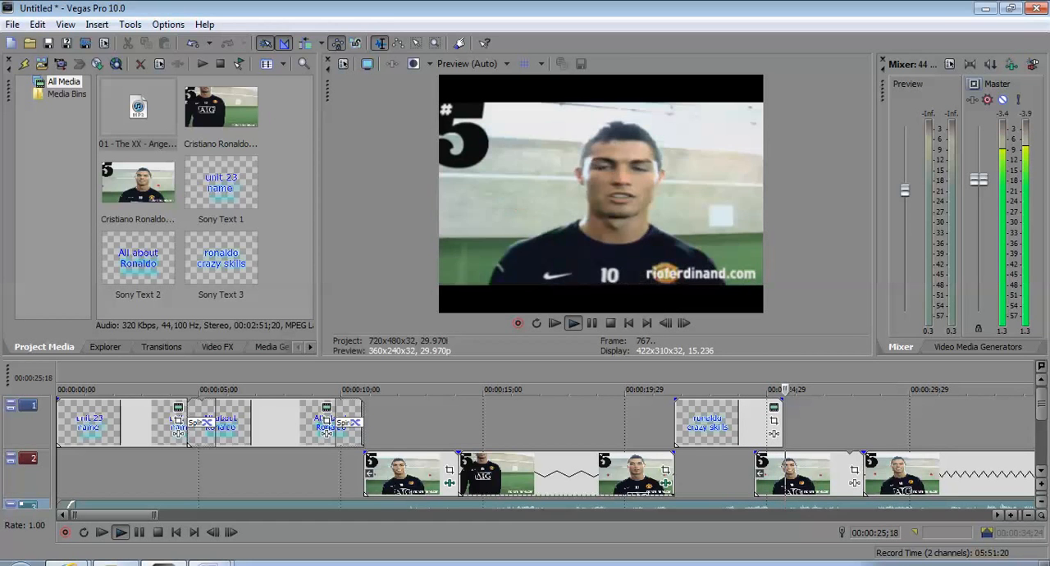
Shorten the "ronaldo crazy skills" title by one second so it ends where the following video clip starts, and pause playback
drag(782, 423, 754, 422)
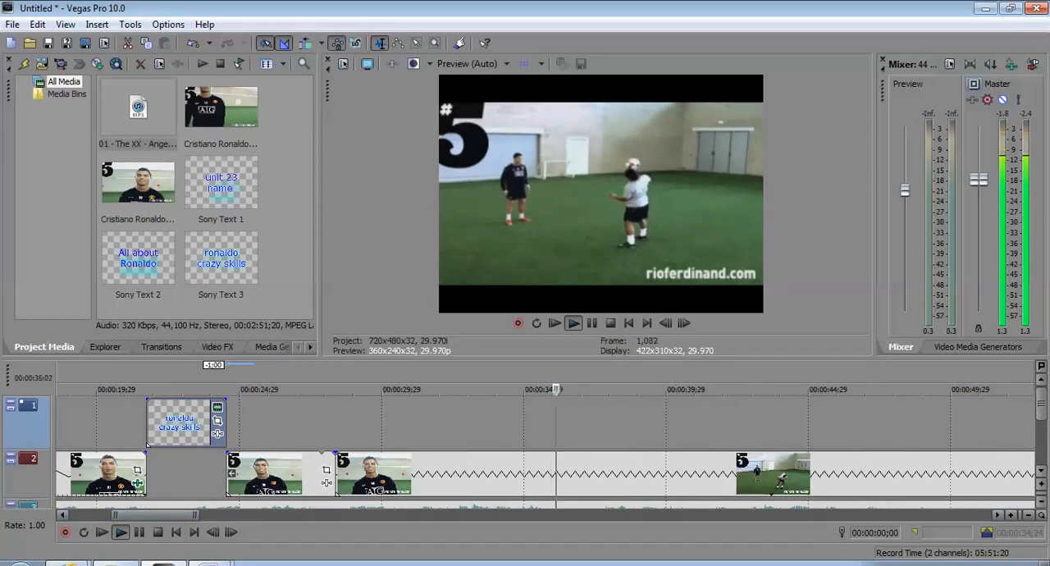
drag(525, 359, 525, 221)
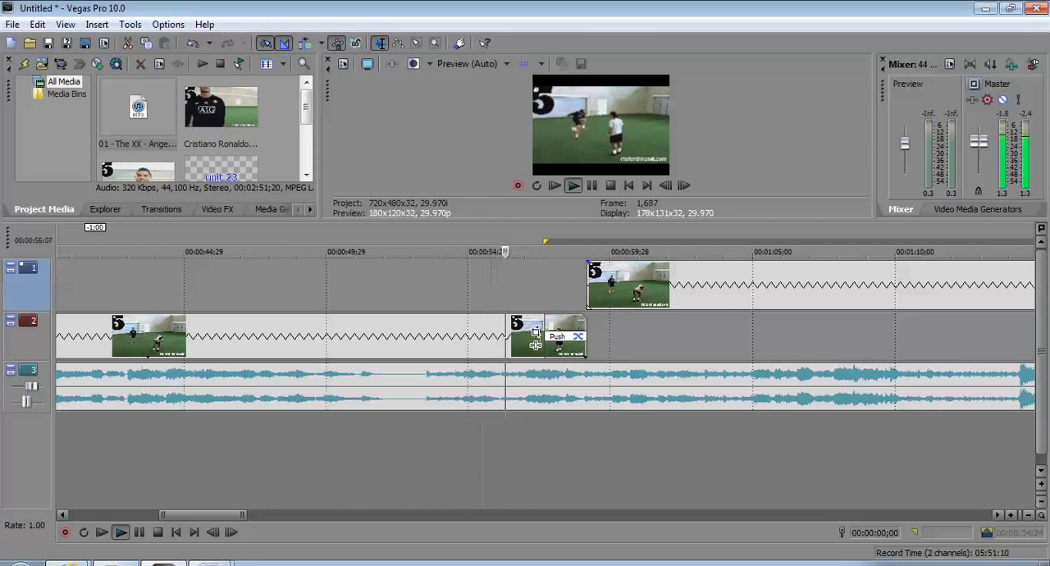
key(Return)
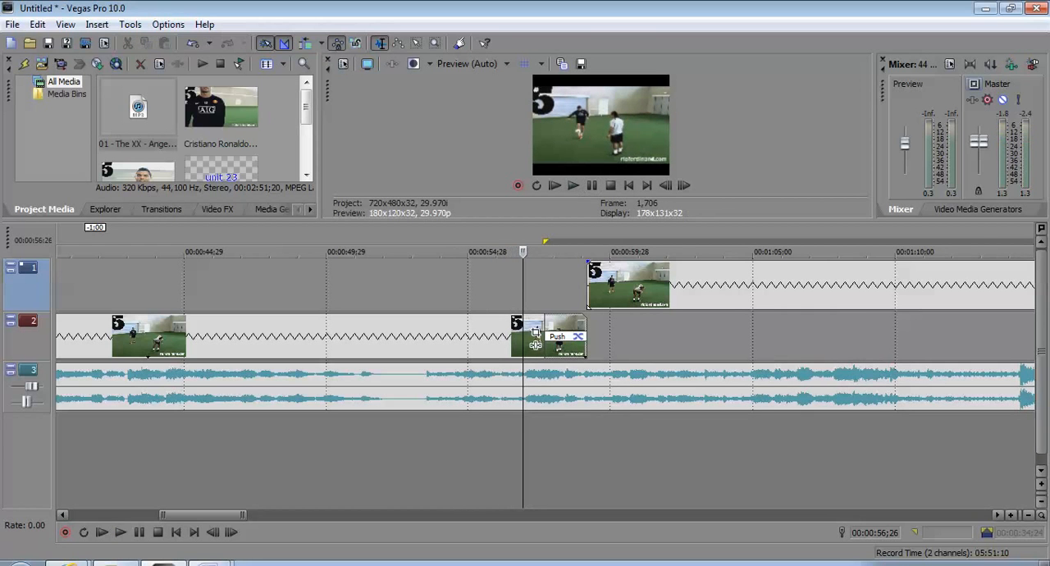
Trim the end of the Angels audio back to about 10 seconds, just before the first Ronaldo clip begins
scroll(536, 338, left, 10)
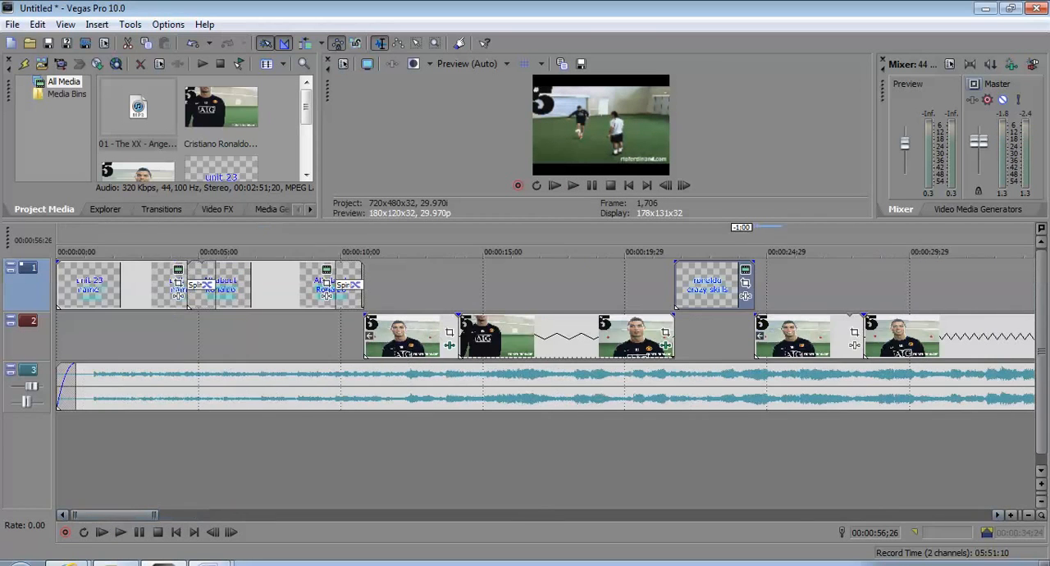
scroll(570, 338, up, 2)
scroll(570, 338, down, 6)
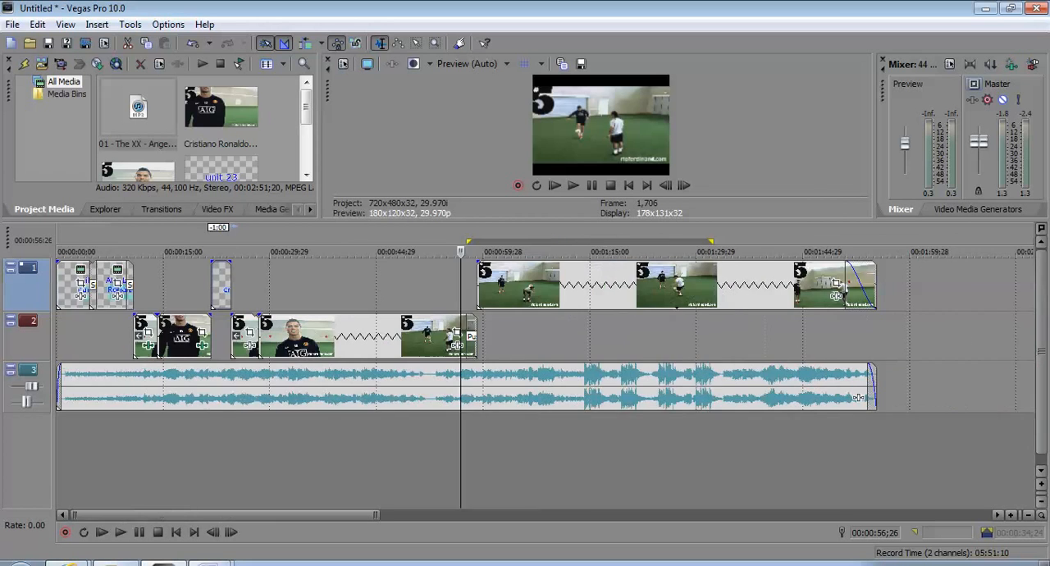
scroll(248, 344, up, 3)
scroll(548, 345, up, 3)
scroll(549, 344, down, 3)
drag(210, 516, 159, 516)
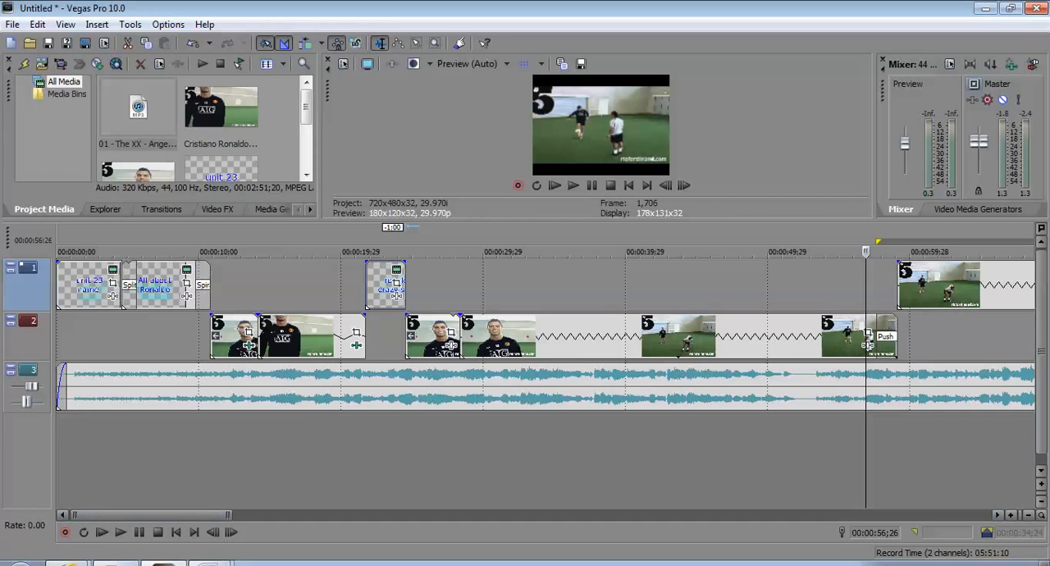
drag(526, 221, 525, 283)
drag(152, 516, 374, 515)
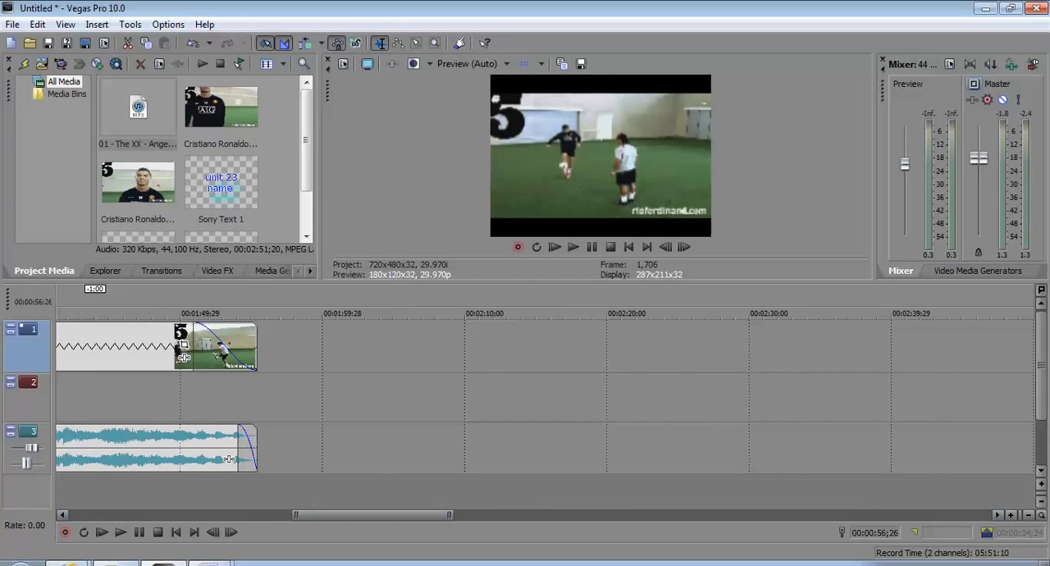
drag(256, 448, 191, 428)
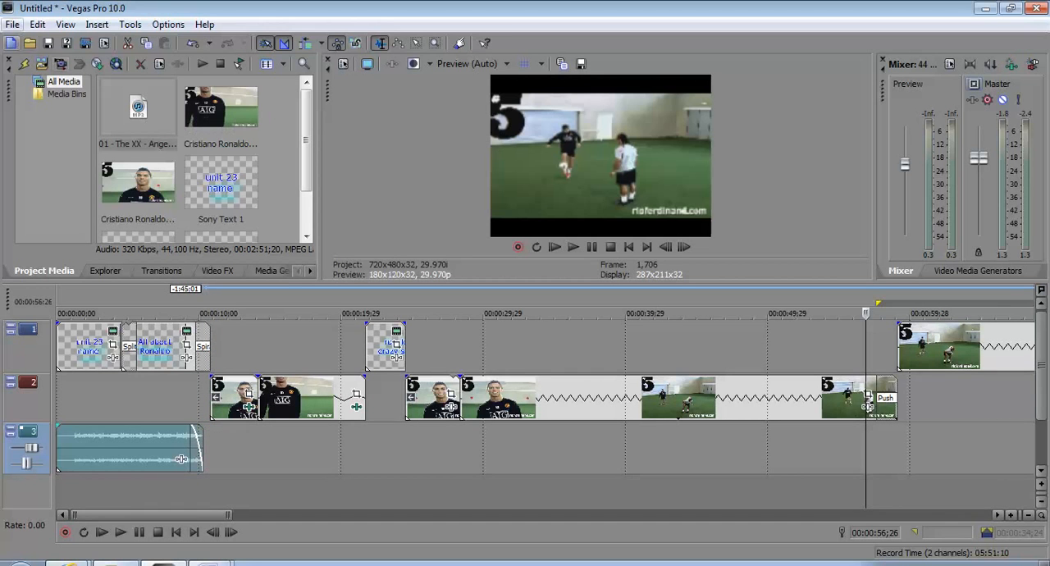
Import the song "02 - The XX - Chained" from the same music folder into the project media
click(13, 25)
mouse_move(49, 172)
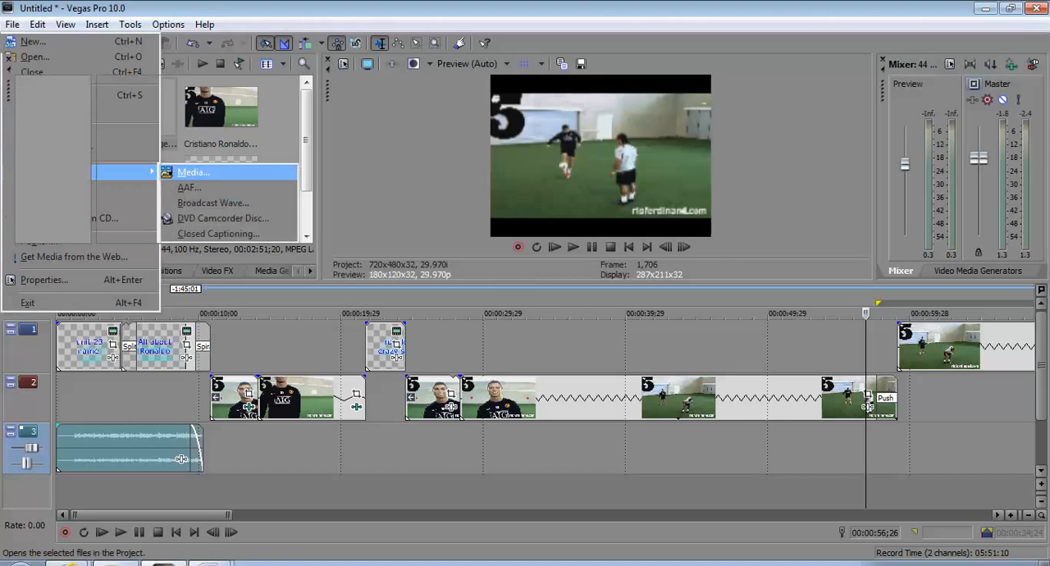
click(195, 173)
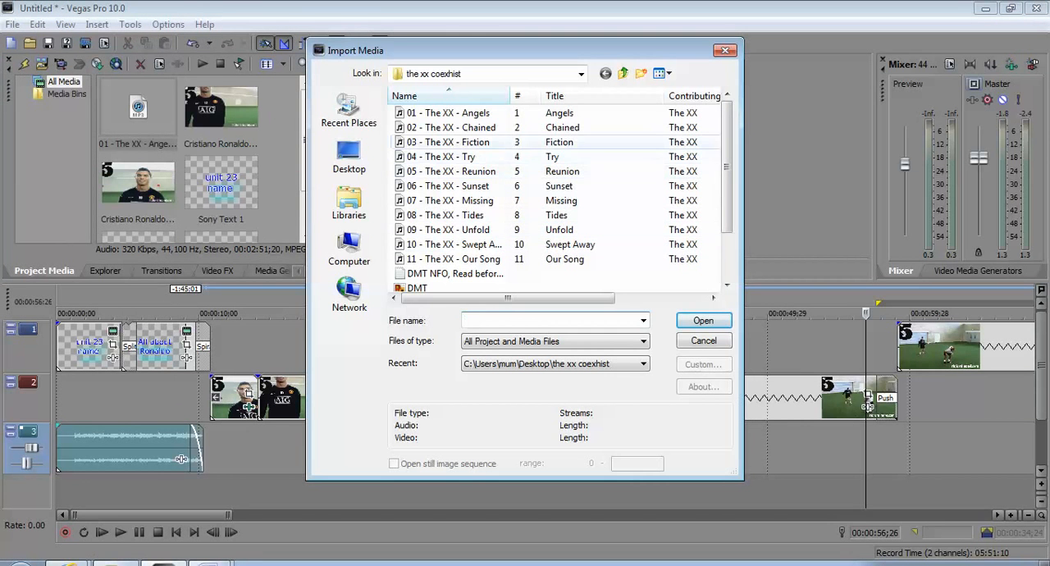
click(451, 128)
click(704, 321)
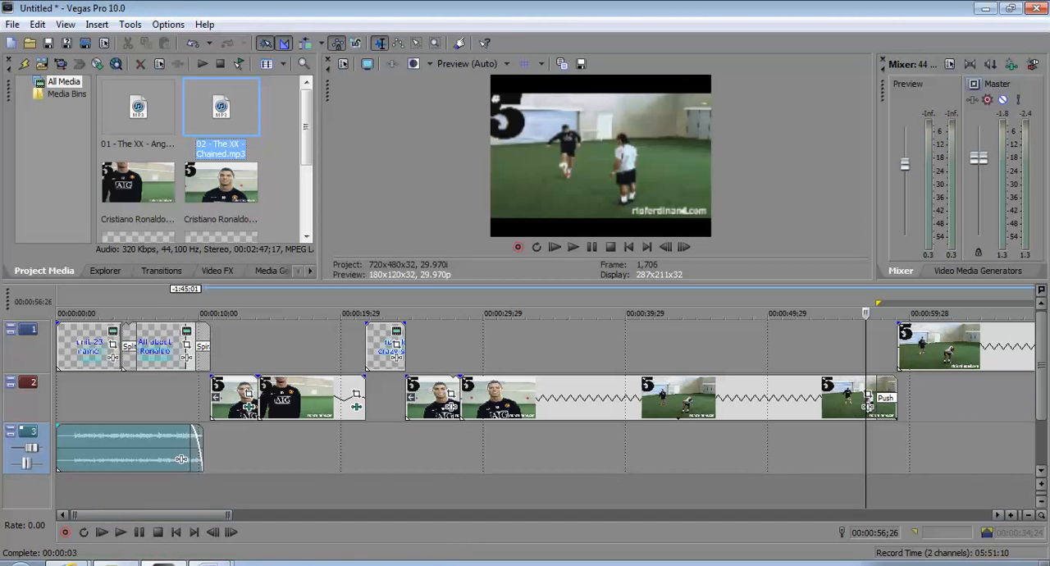
Place the Chained song on a new audio track below Angels and trim its start to where the Angels clip ends
drag(525, 282, 525, 201)
drag(220, 108, 59, 421)
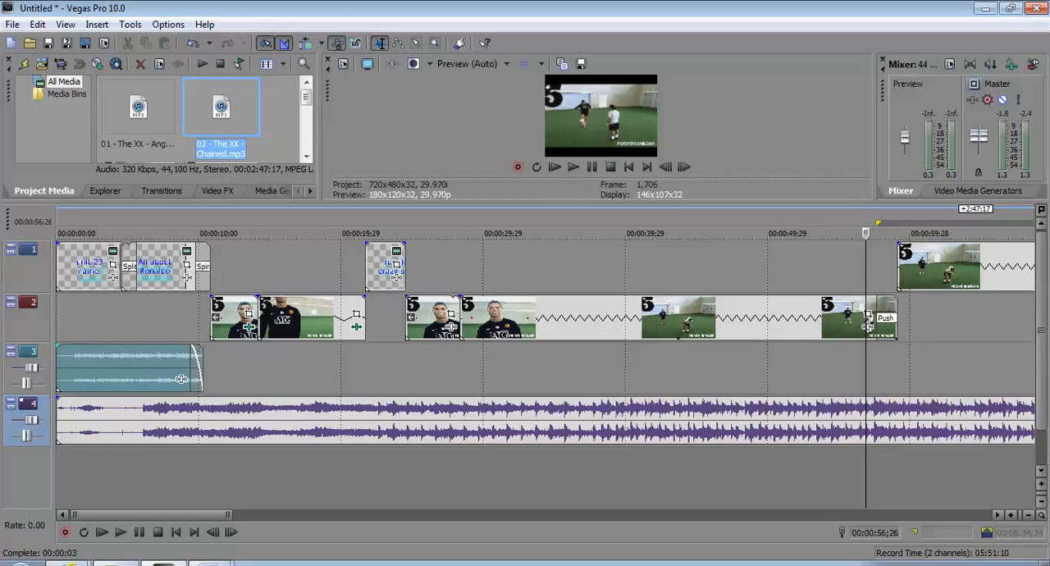
drag(54, 421, 254, 399)
click(85, 421)
Trim the end of the Chained clip to about 22 seconds on the timeline and give it a short fade-out
drag(181, 515, 530, 515)
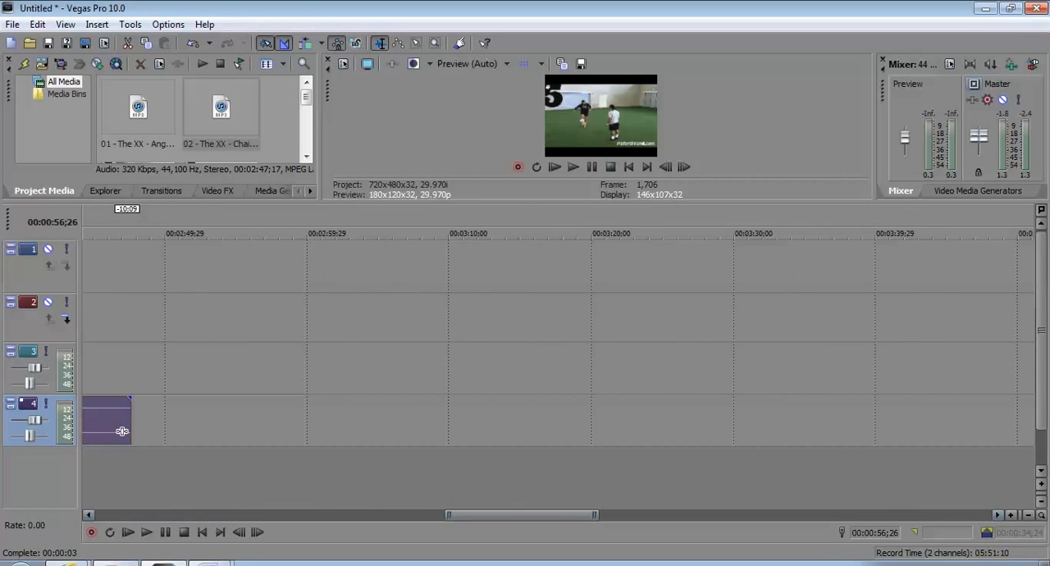
drag(132, 413, 79, 413)
drag(165, 327, 894, 327)
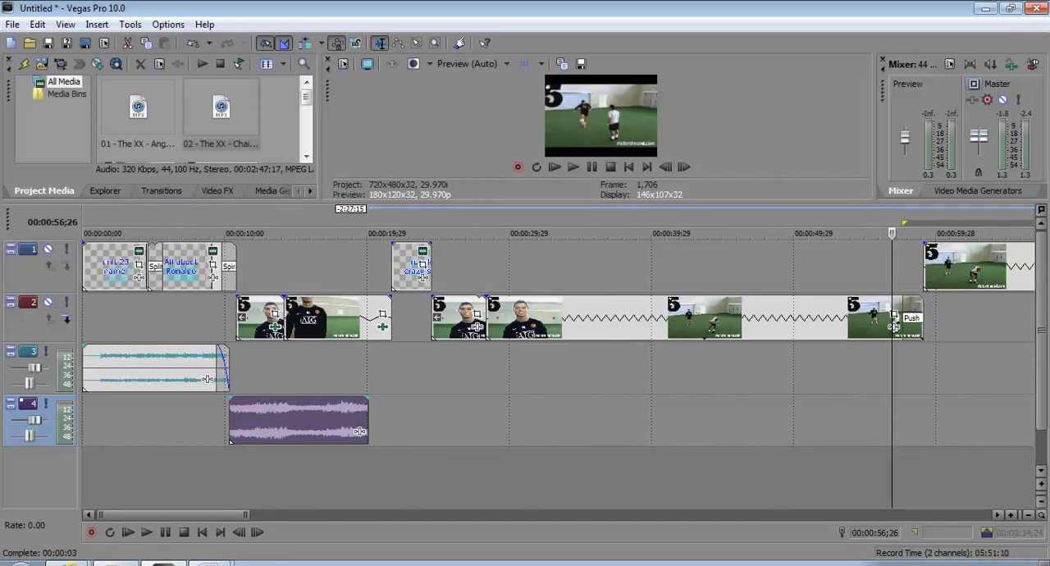
drag(359, 432, 384, 400)
Copy the Angels clip, paste it further along the same audio track, and align its start with the end of the Chained clip
click(156, 366)
right_click(156, 365)
click(188, 335)
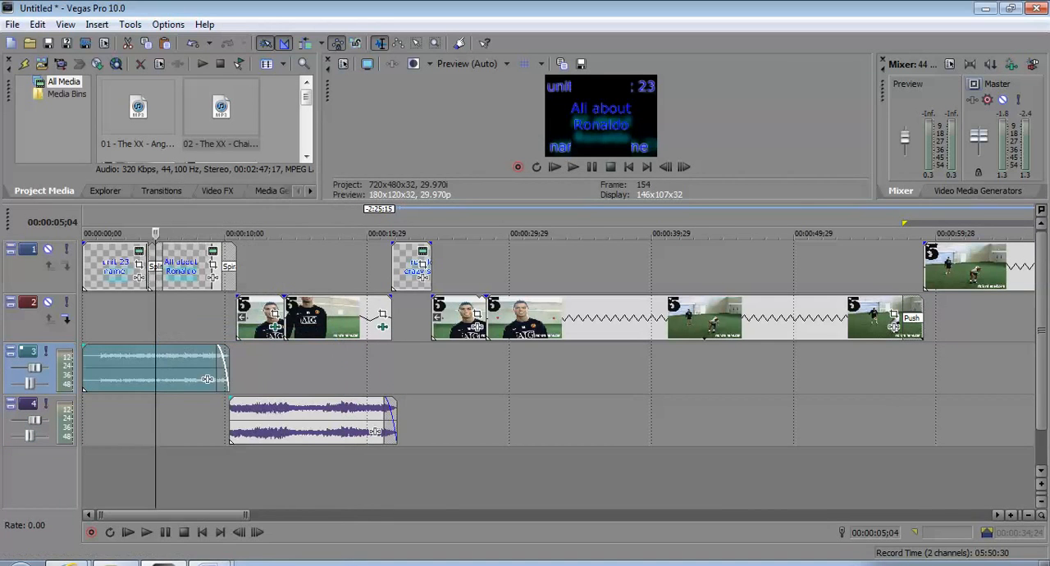
click(402, 367)
right_click(398, 363)
click(426, 370)
click(162, 367)
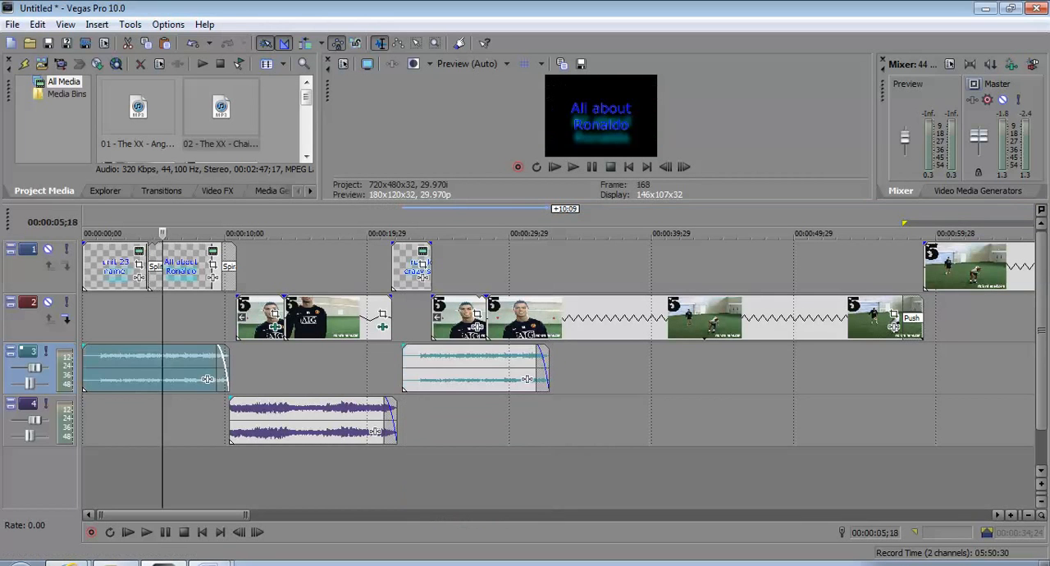
drag(459, 367, 454, 366)
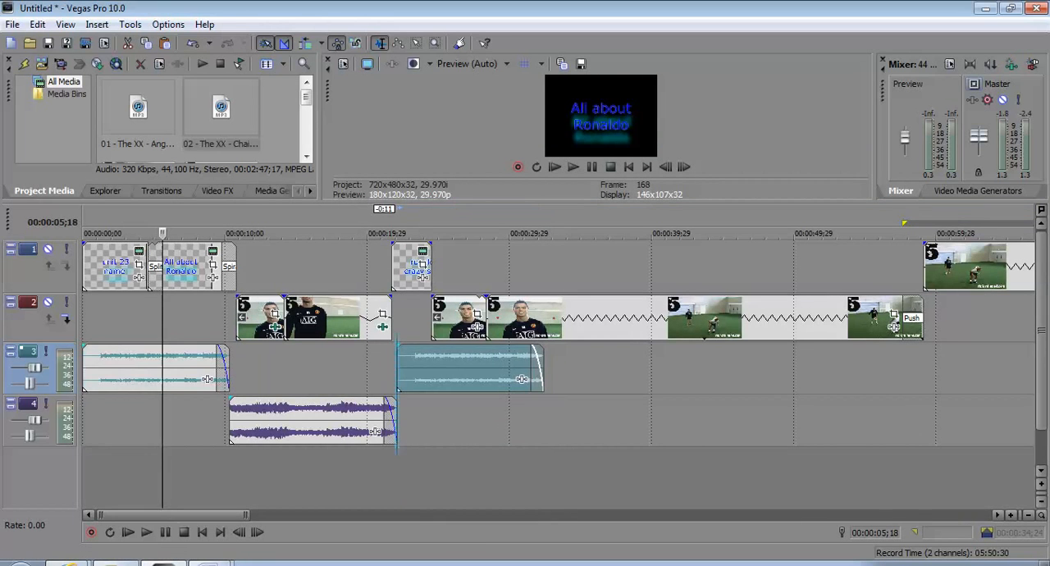
Copy the second Angels clip, paste it directly after itself at about 32 seconds on the same audio track, and reverse the pasted copy
right_click(455, 366)
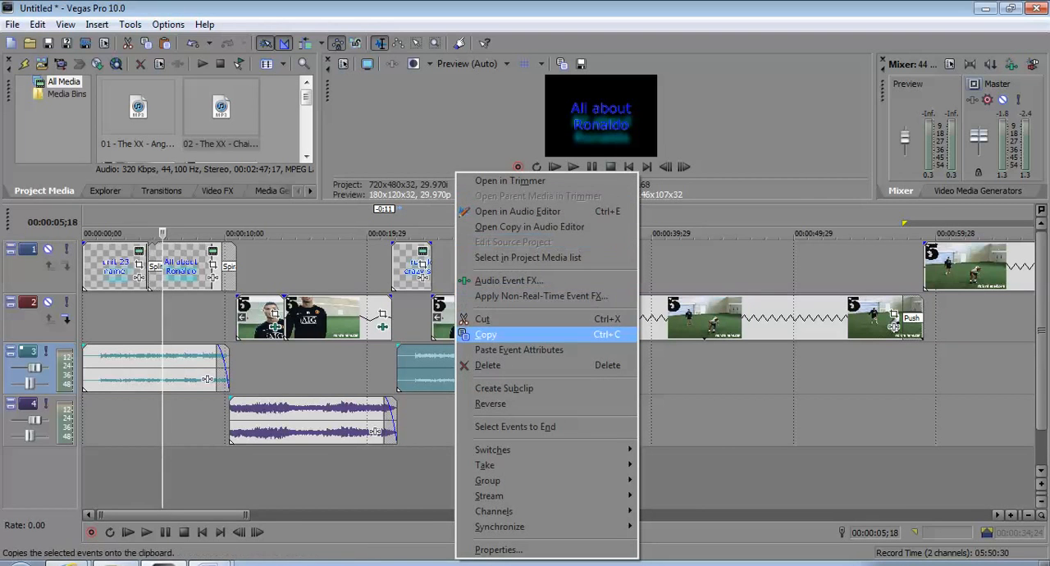
click(486, 334)
click(547, 360)
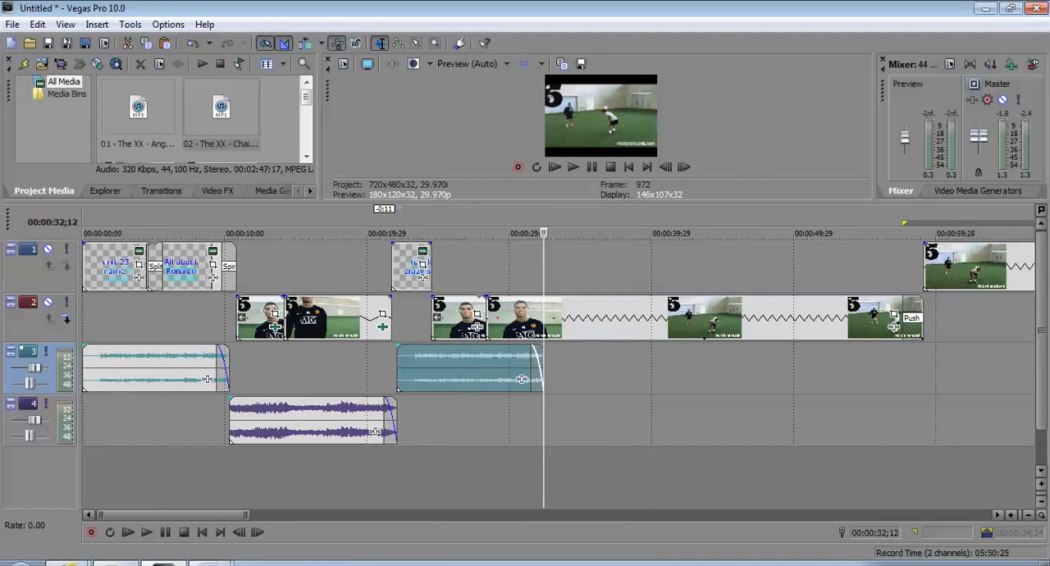
right_click(549, 359)
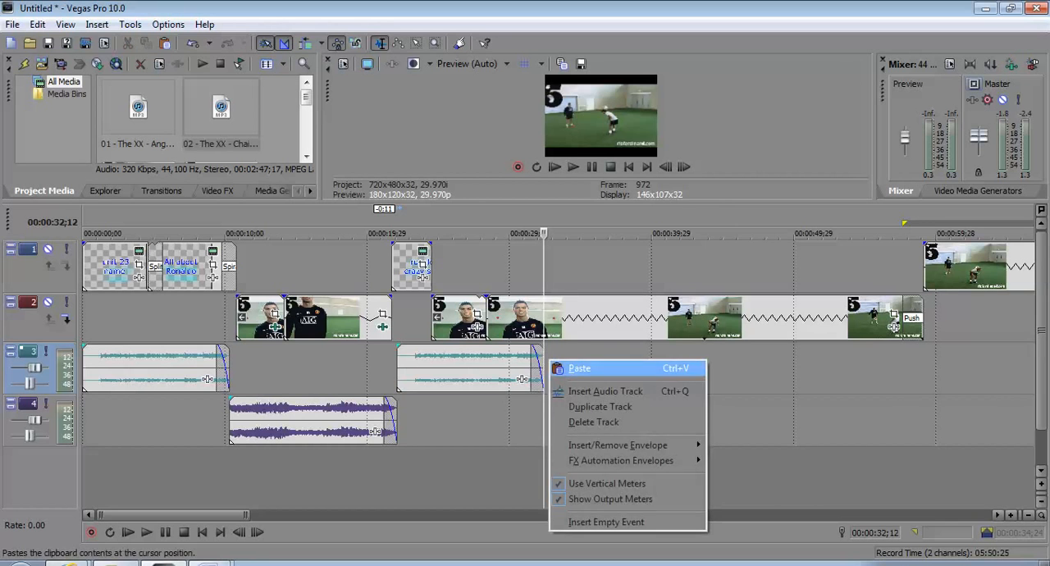
click(579, 368)
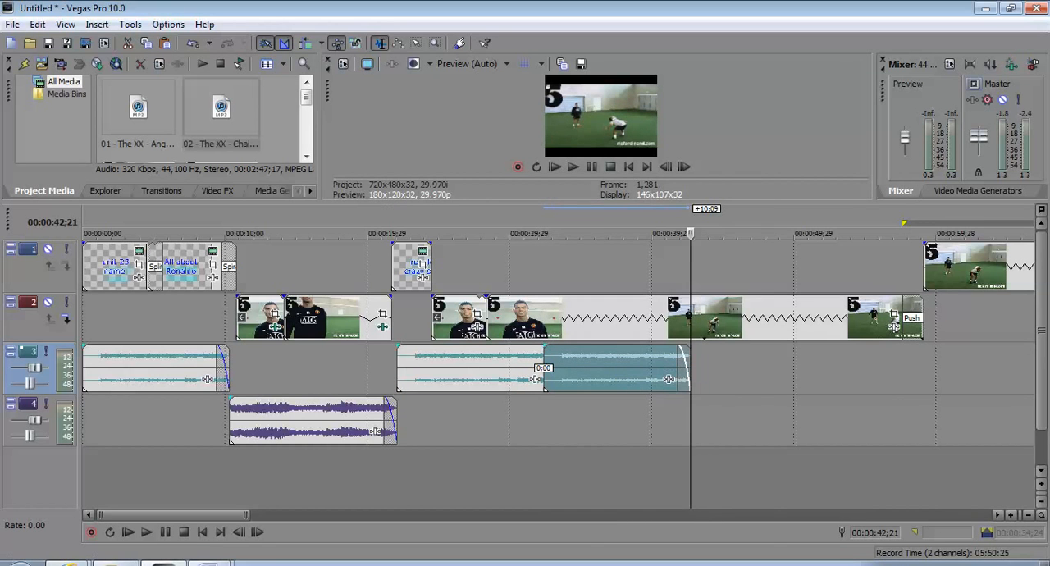
right_click(583, 353)
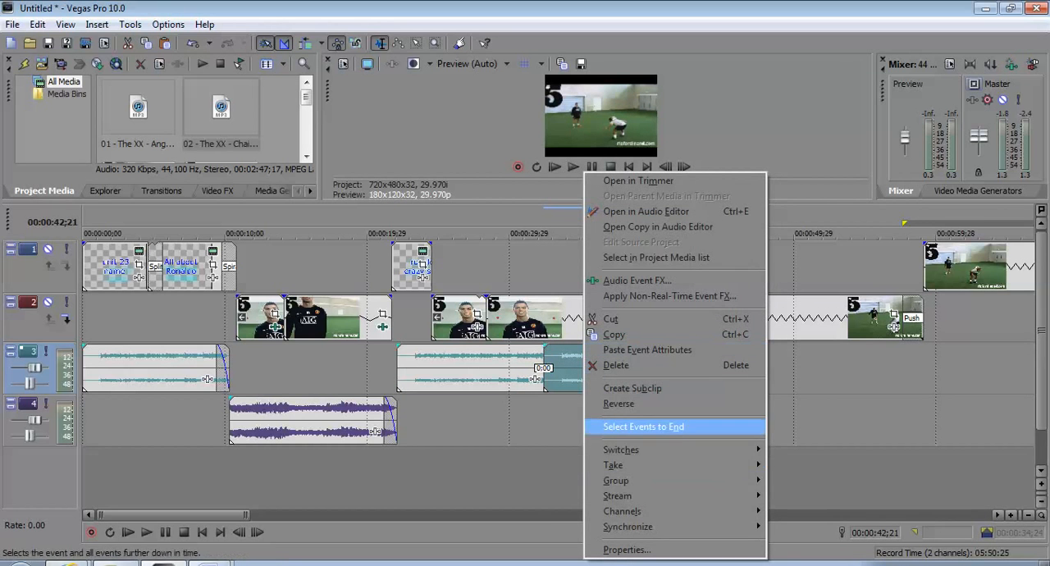
click(620, 404)
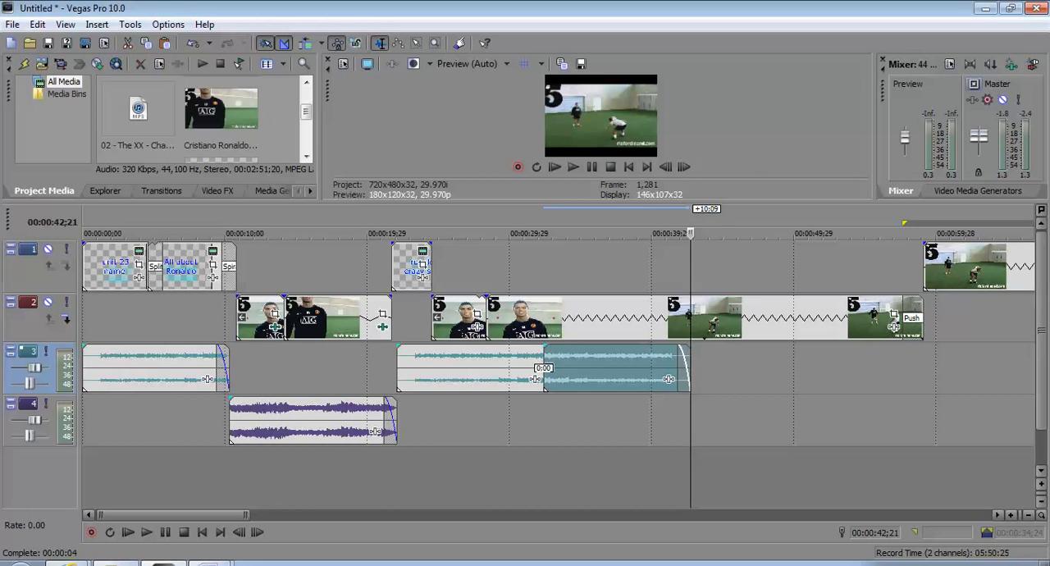
Add short fade-ins to the first and second Angels clips and to the Chained clip
drag(84, 347, 93, 348)
drag(398, 348, 413, 350)
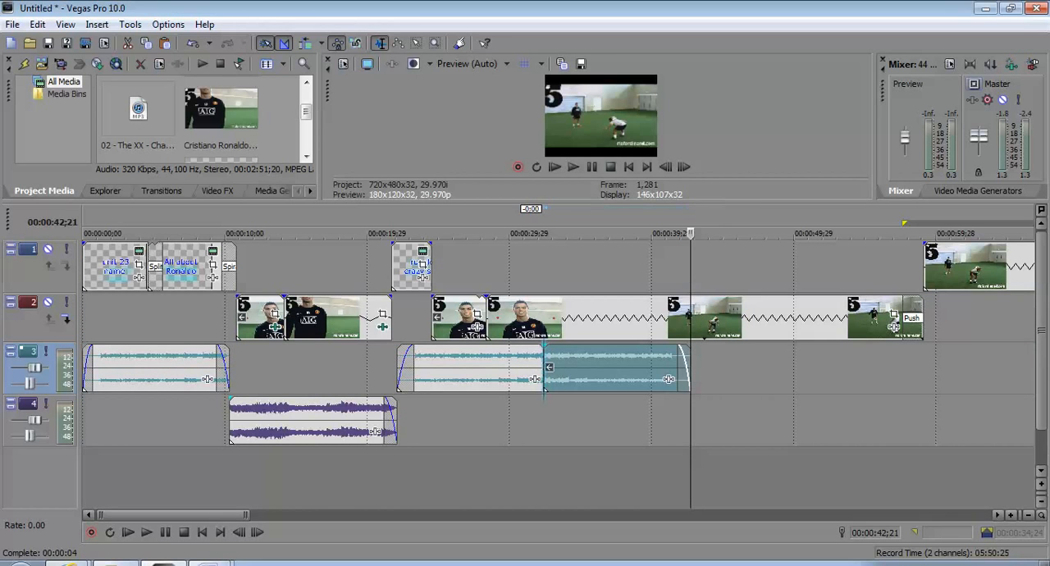
drag(556, 377, 543, 377)
drag(232, 400, 246, 400)
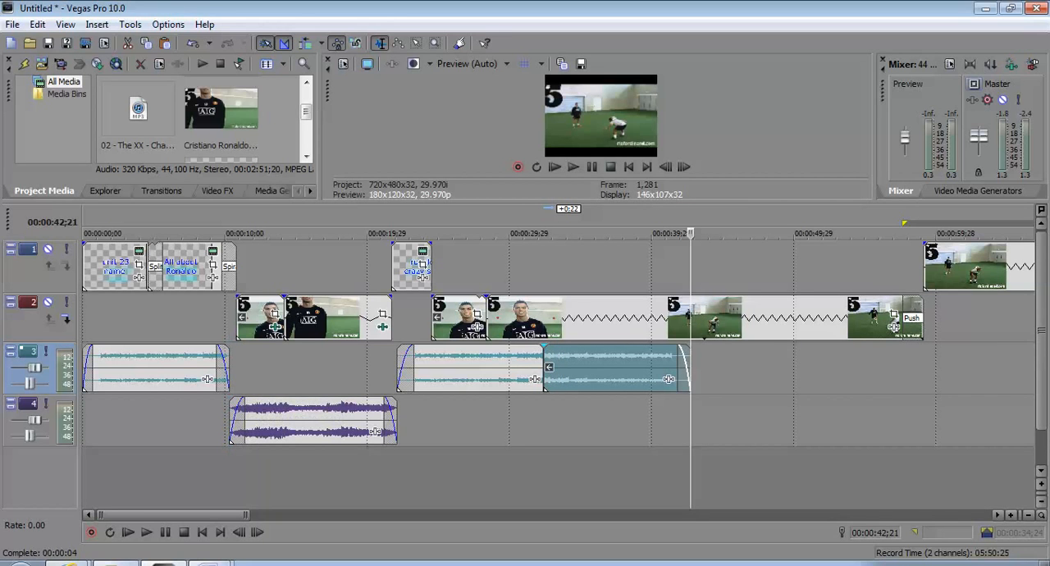
Play the project from the start in an enlarged preview to check how the music fits the titles and clips
click(85, 369)
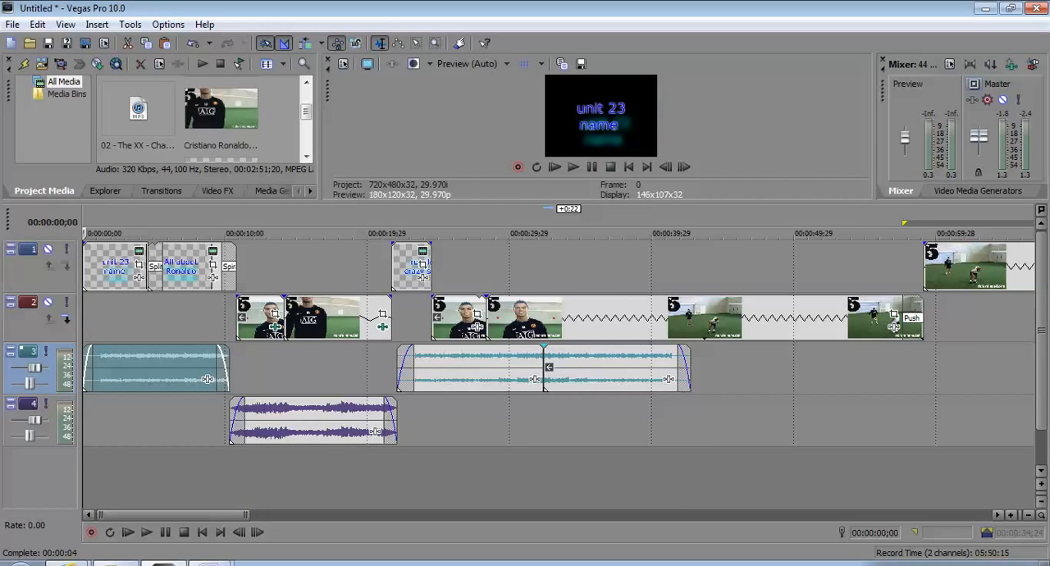
drag(574, 202, 575, 378)
click(573, 343)
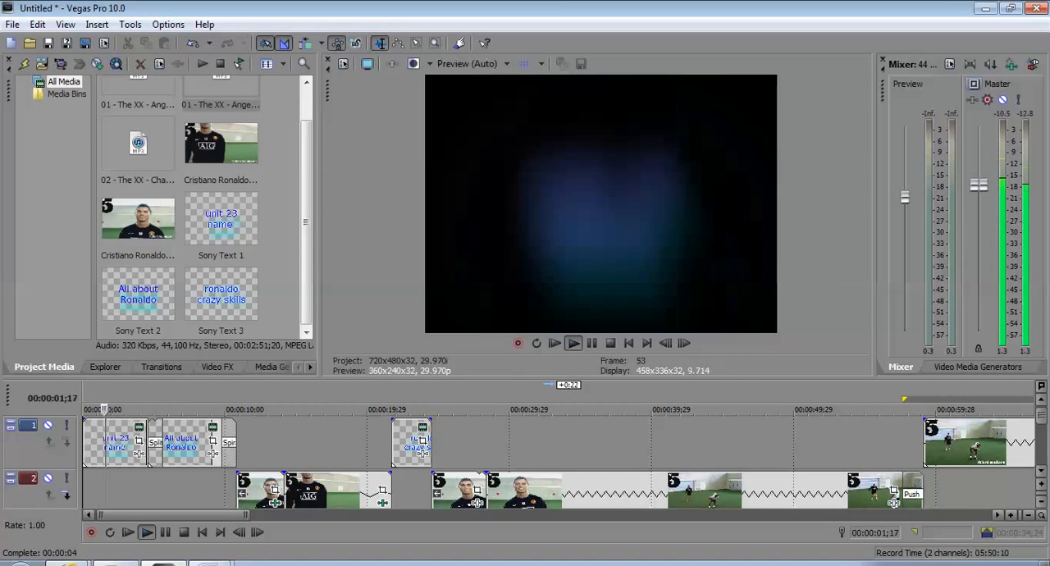
drag(320, 205, 122, 205)
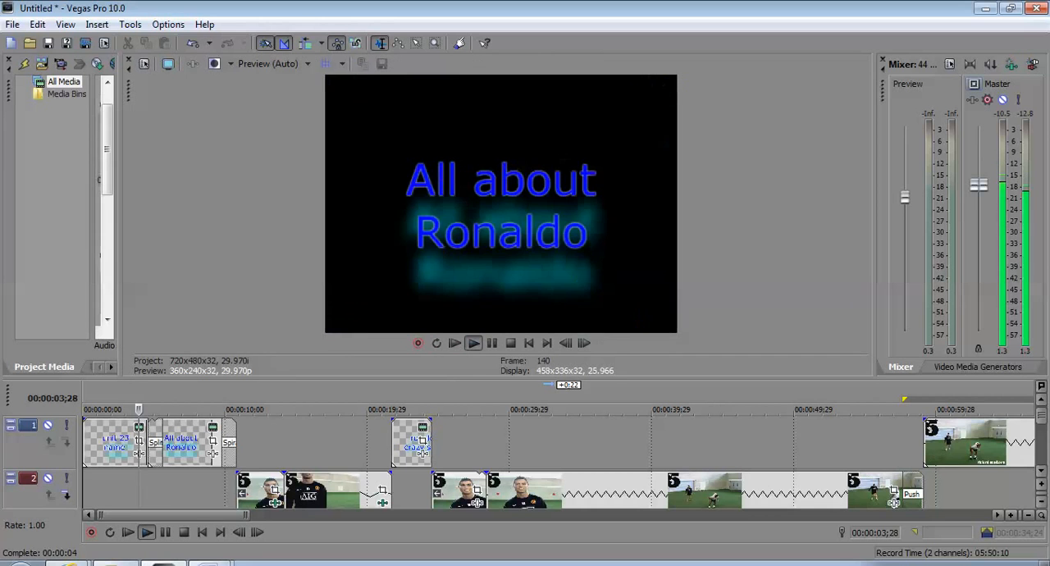
drag(410, 378, 410, 280)
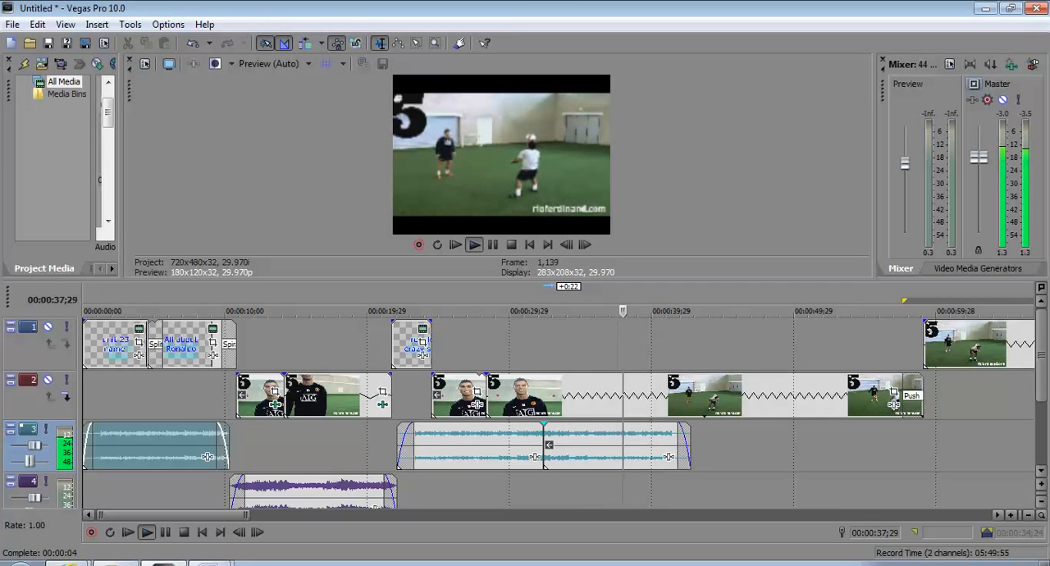
click(511, 245)
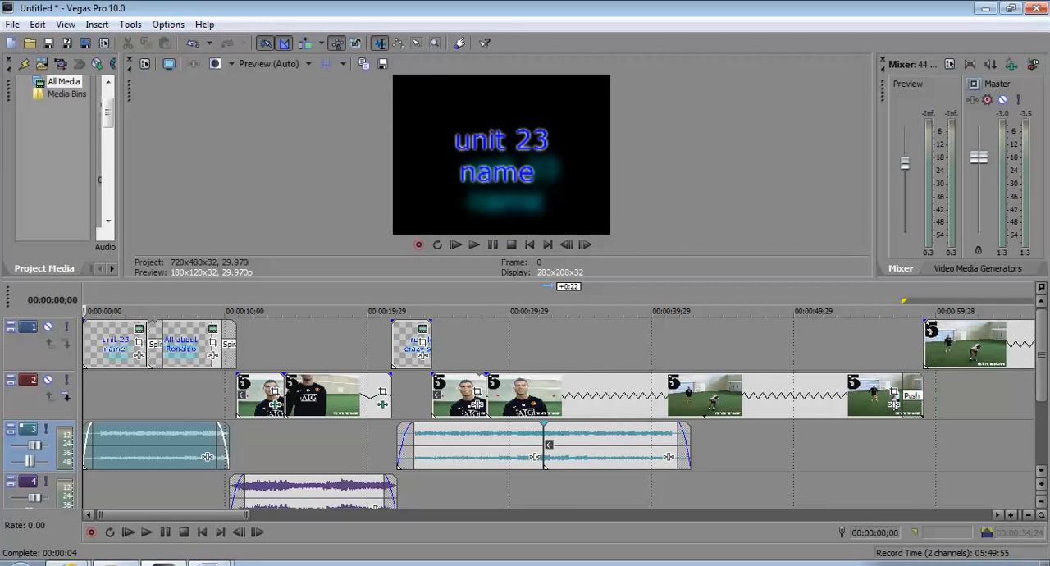
drag(510, 280, 510, 200)
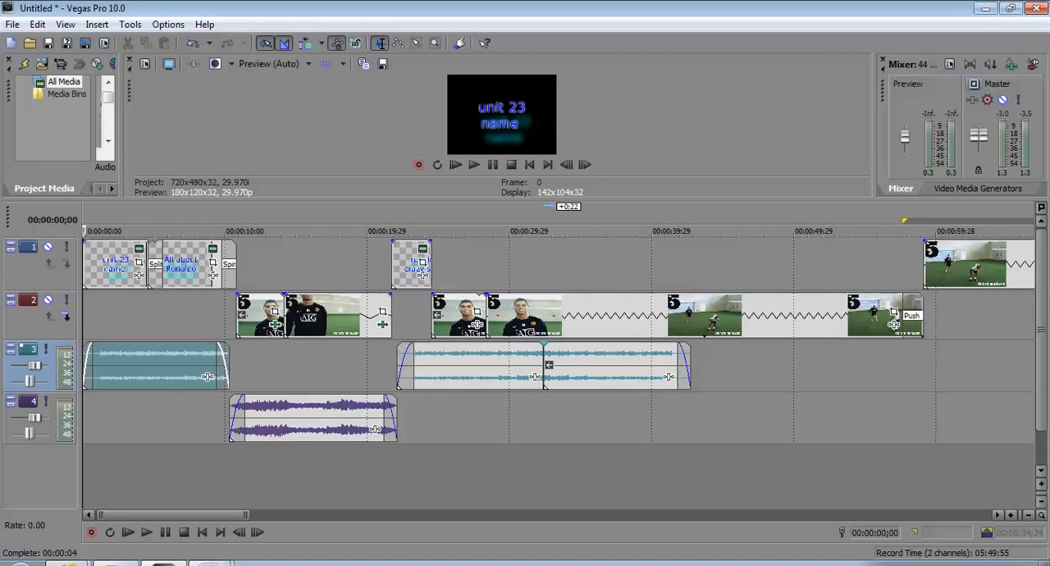
Copy the second Angels clip and paste it right after the reversed clip, at 00:00:42;22 on the same audio track
right_click(454, 364)
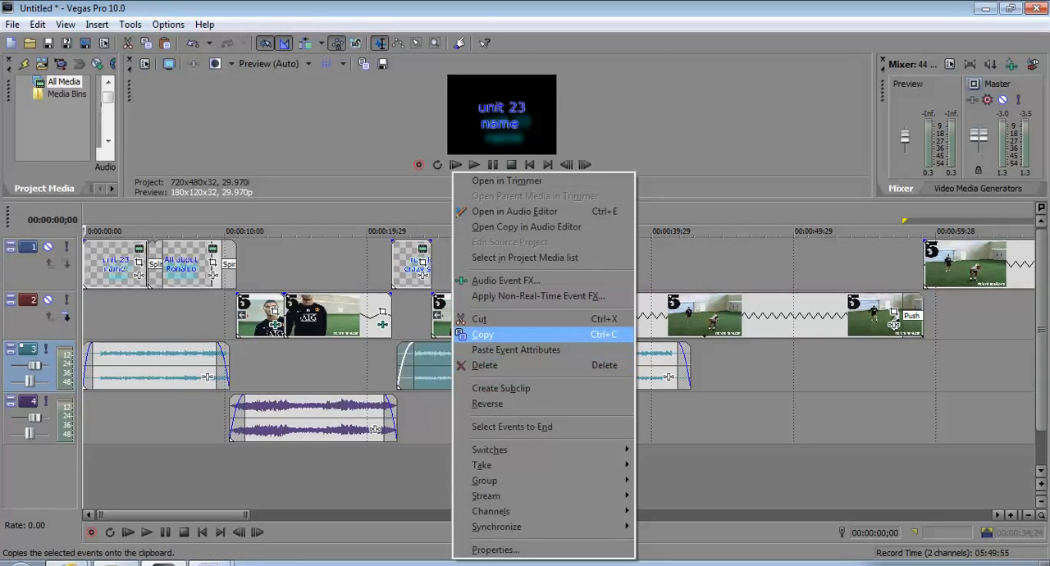
click(484, 334)
click(688, 365)
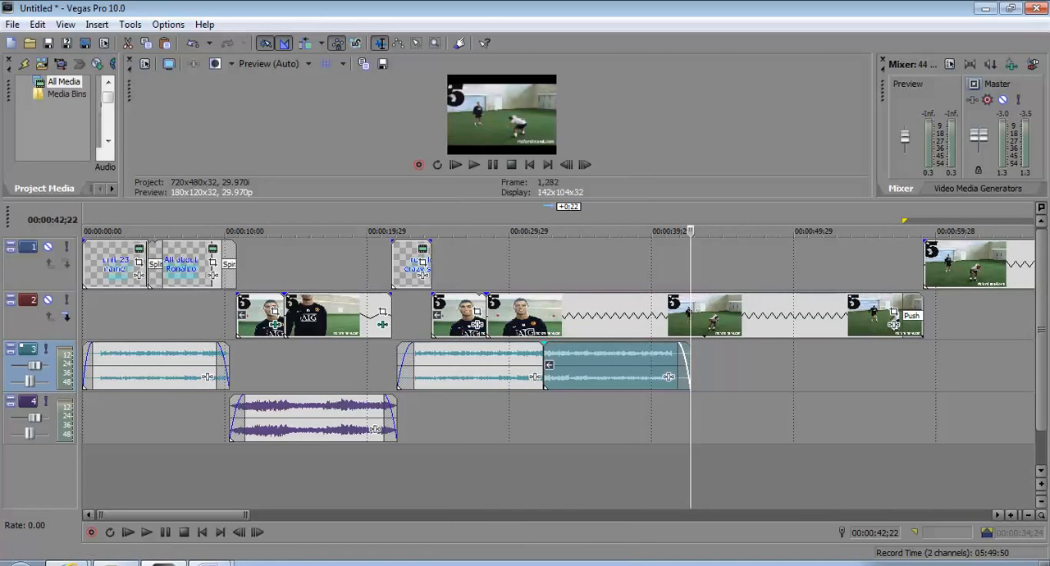
right_click(691, 365)
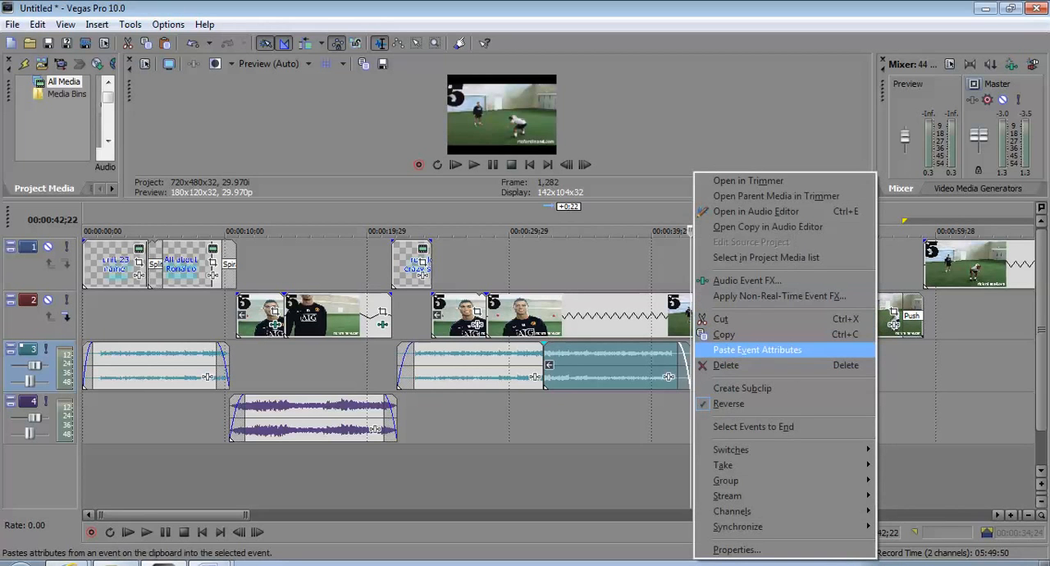
click(756, 350)
right_click(700, 361)
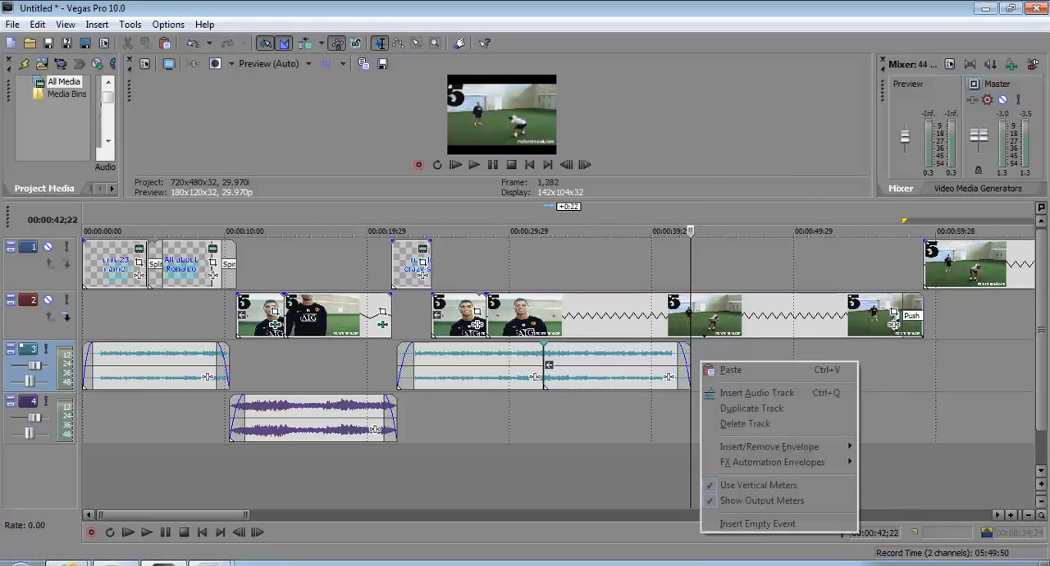
click(731, 370)
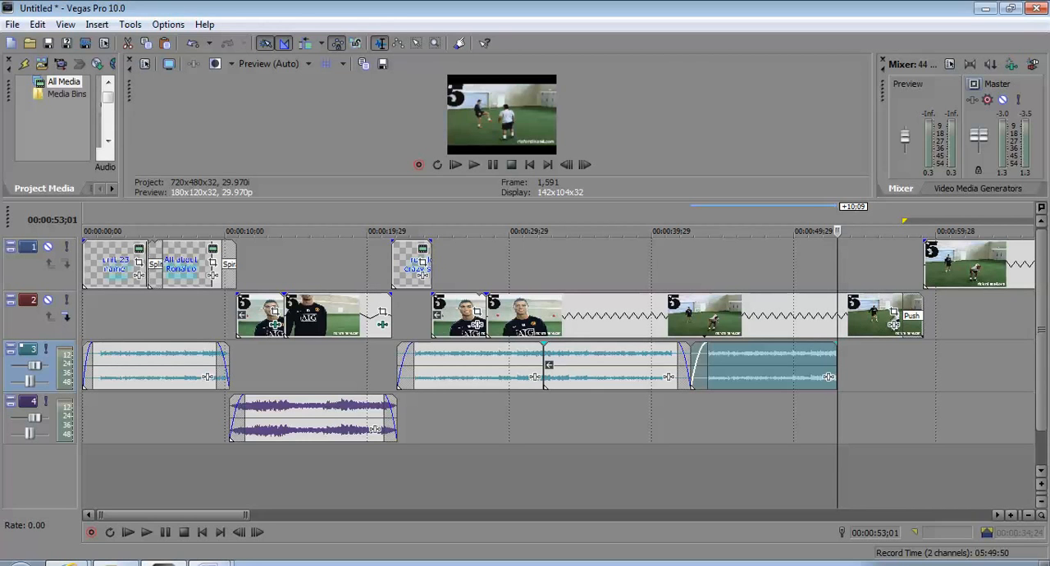
Play from within the reversed Angels clip to check its sound and the change into the last Angels clip
click(604, 367)
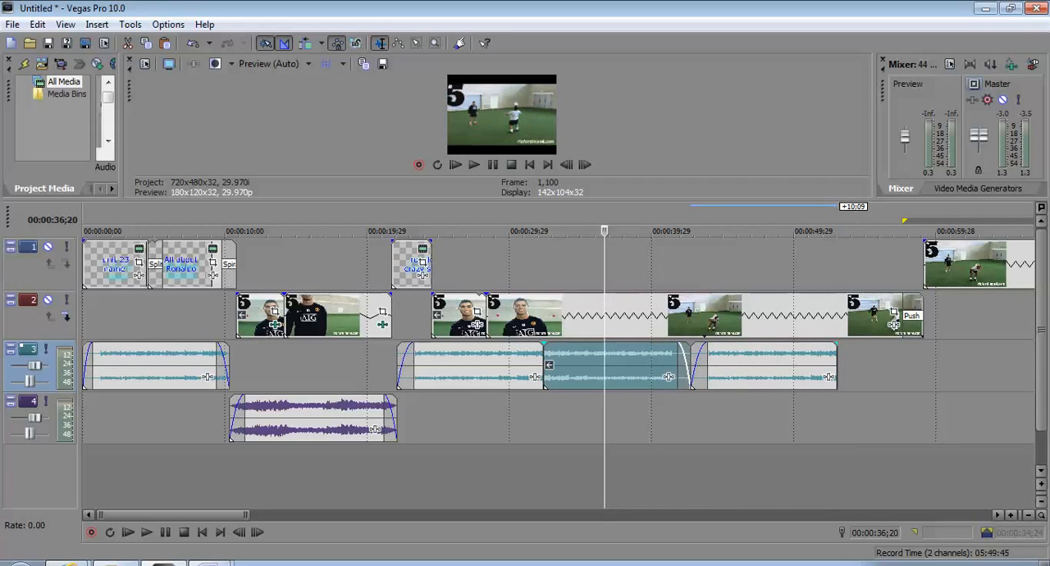
drag(456, 199, 457, 353)
key(space)
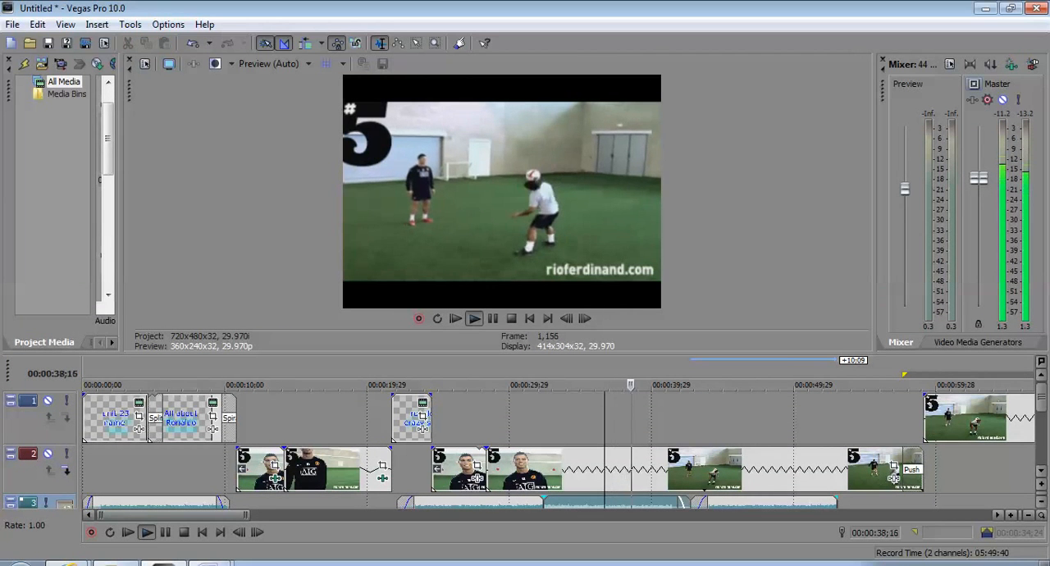
drag(456, 354, 456, 271)
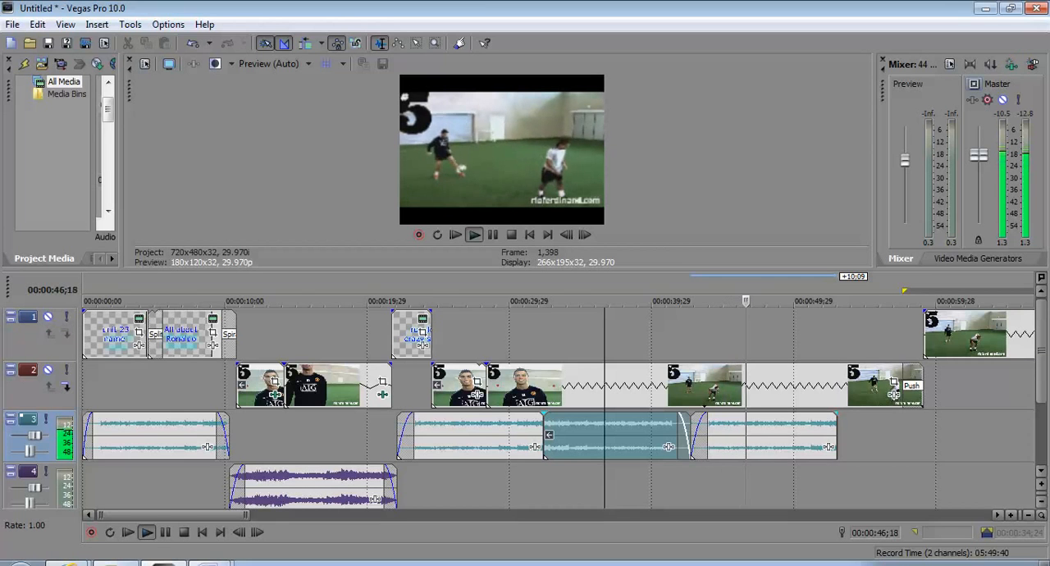
Remove the fade-in from the last Angels clip and replay the transition from 00:00:42;06
drag(707, 416, 677, 418)
click(683, 424)
key(space)
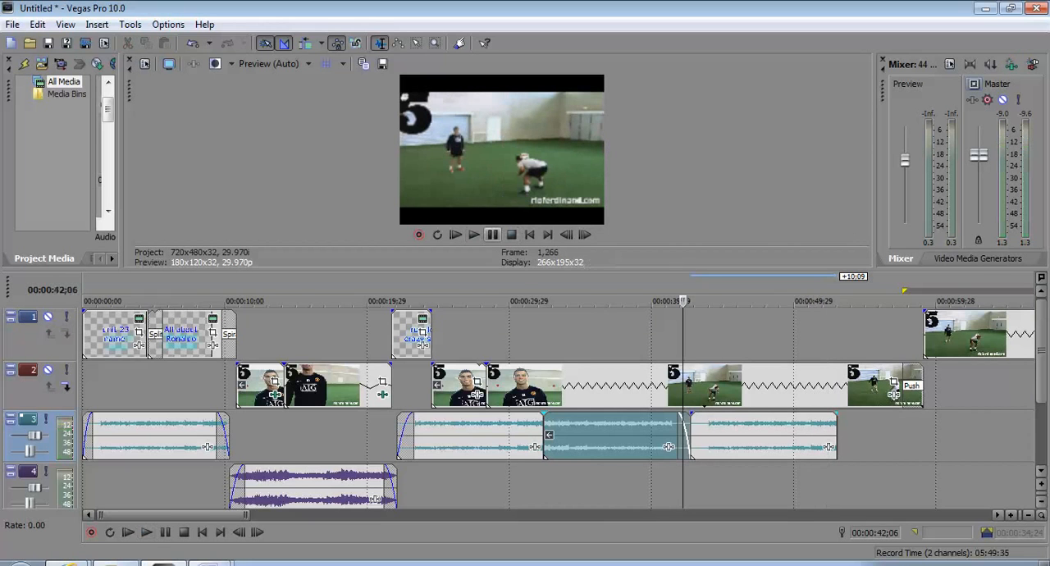
key(space)
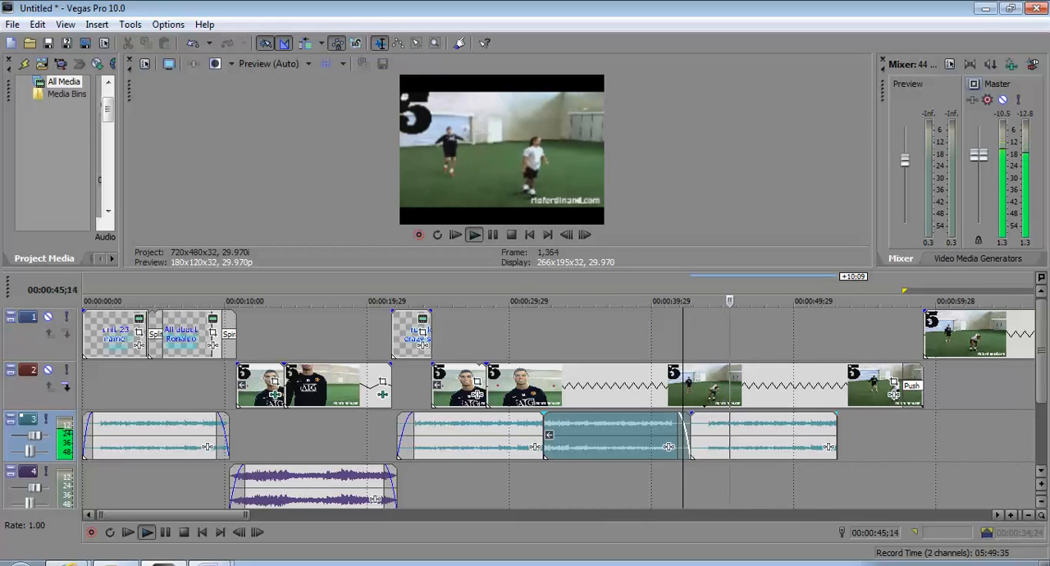
key(space)
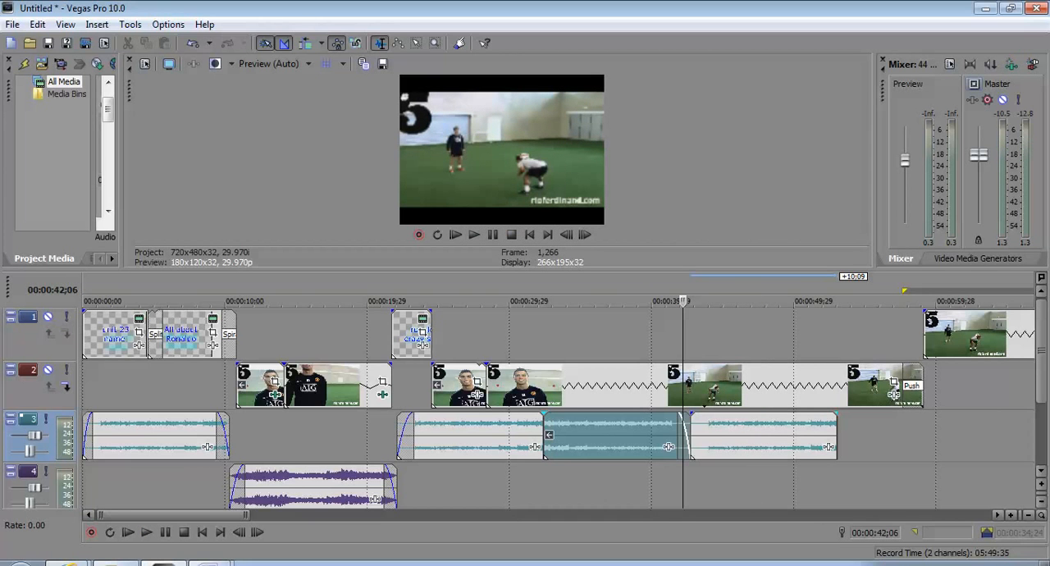
Delete the first three Ronaldo clips from the second video track, clearing it up to the long clip at about 28 seconds
mouse_move(526, 270)
mouse_down()
mouse_move(525, 175)
mouse_move(525, 256)
mouse_up()
click(305, 373)
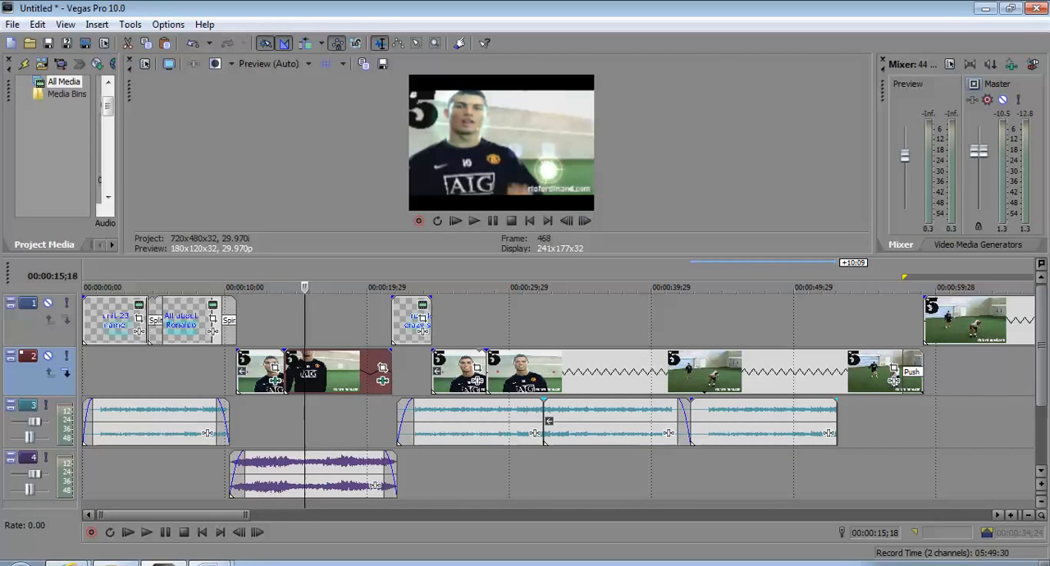
drag(581, 256, 581, 336)
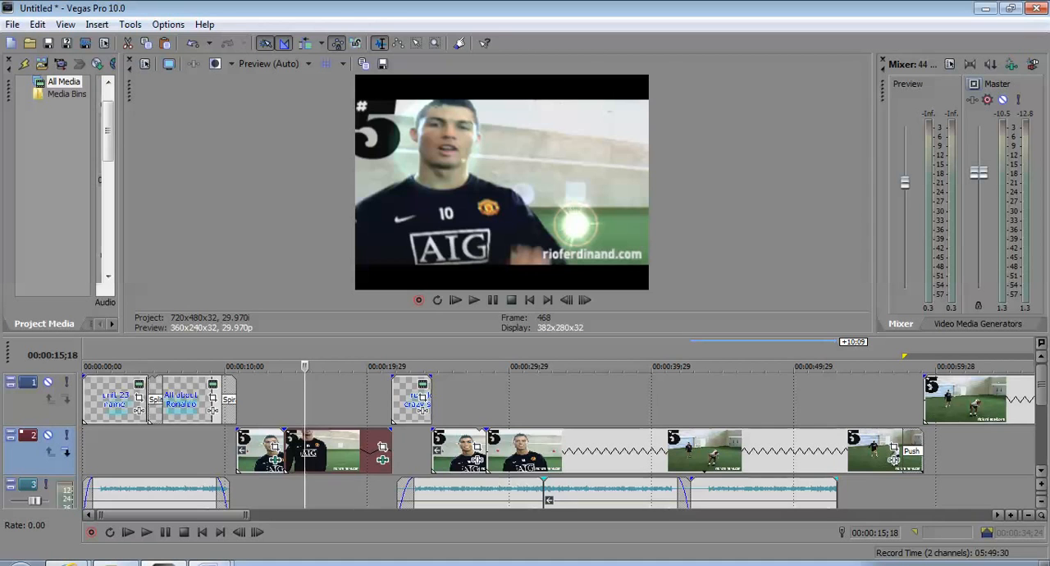
click(264, 452)
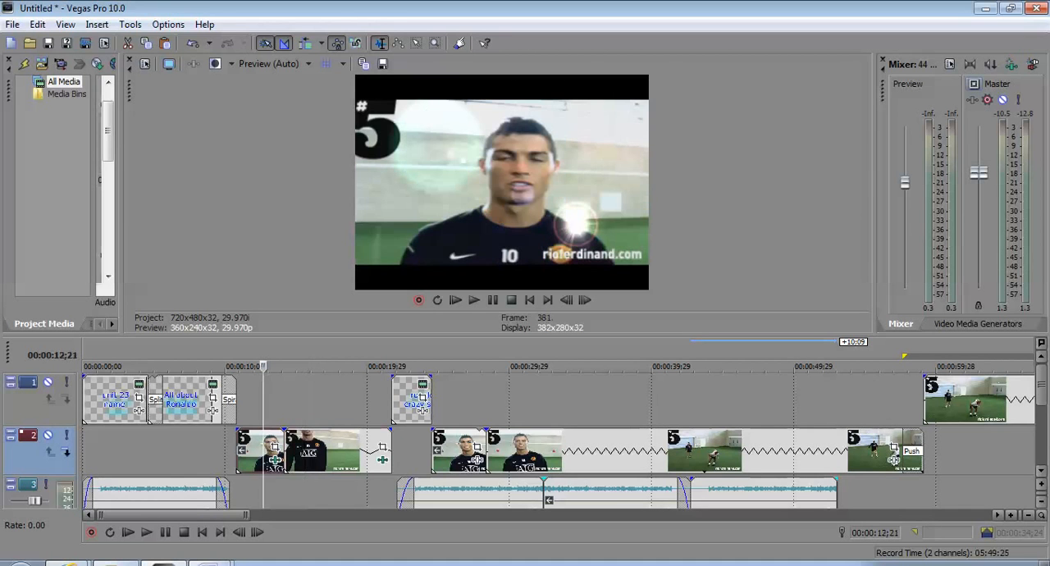
drag(237, 449, 285, 449)
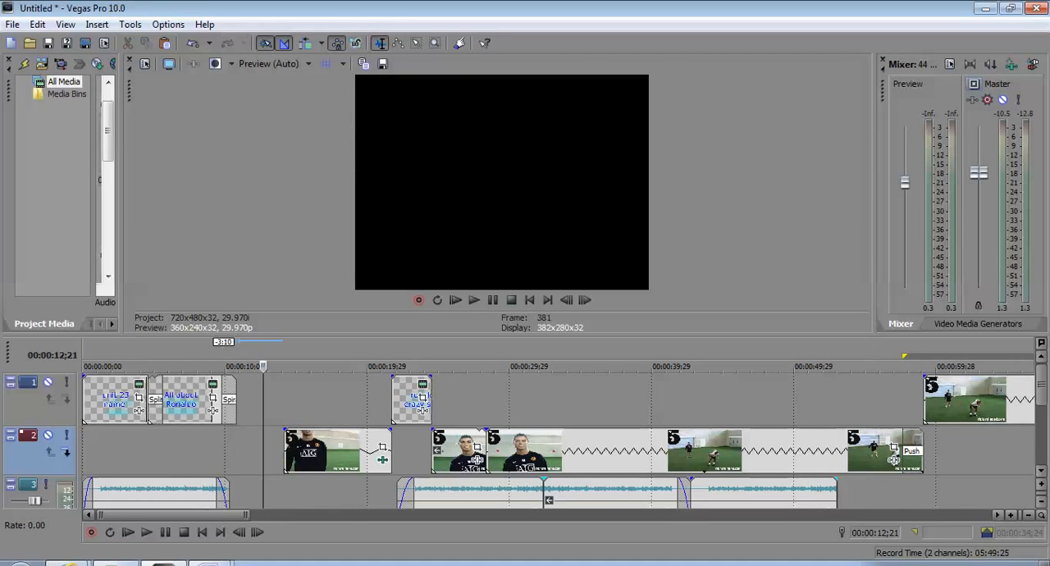
click(325, 451)
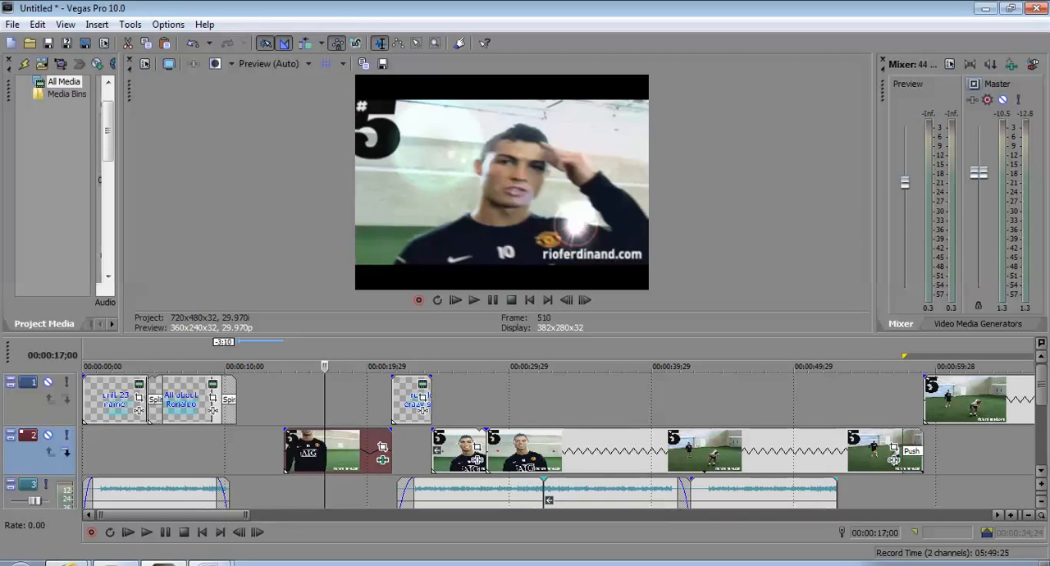
key(Delete)
click(463, 452)
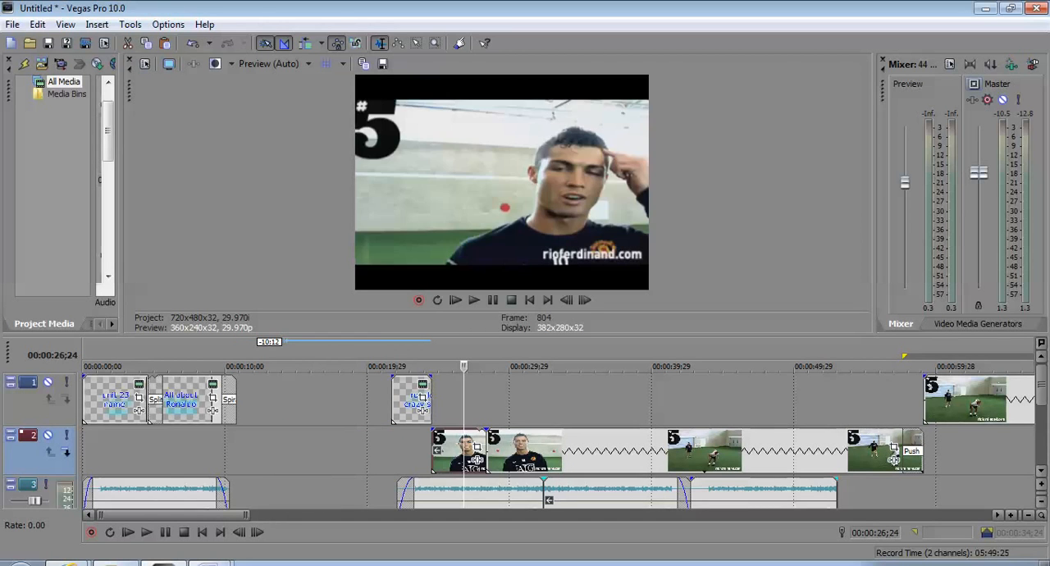
key(Delete)
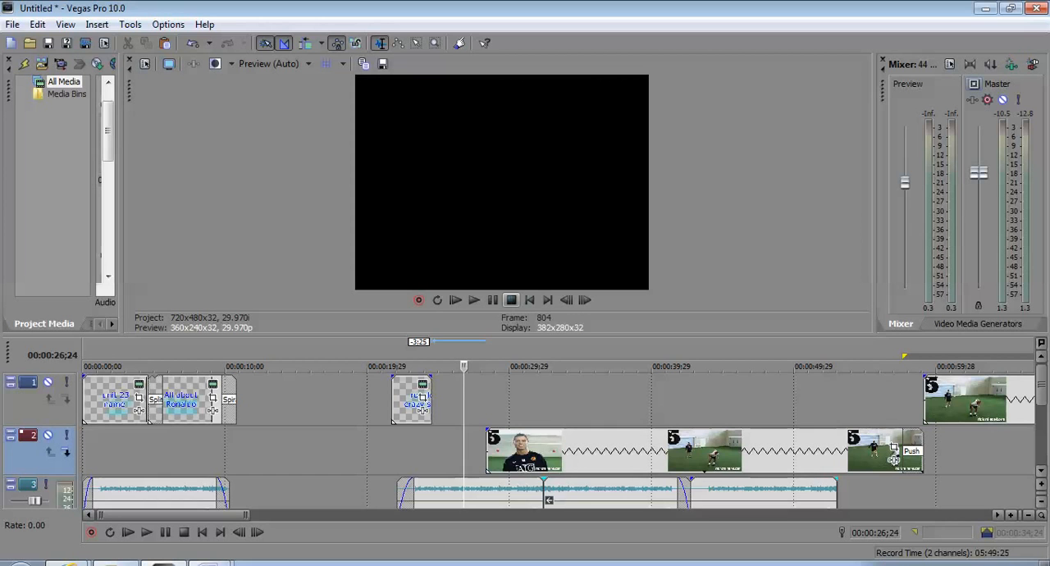
scroll(559, 435, down, 4)
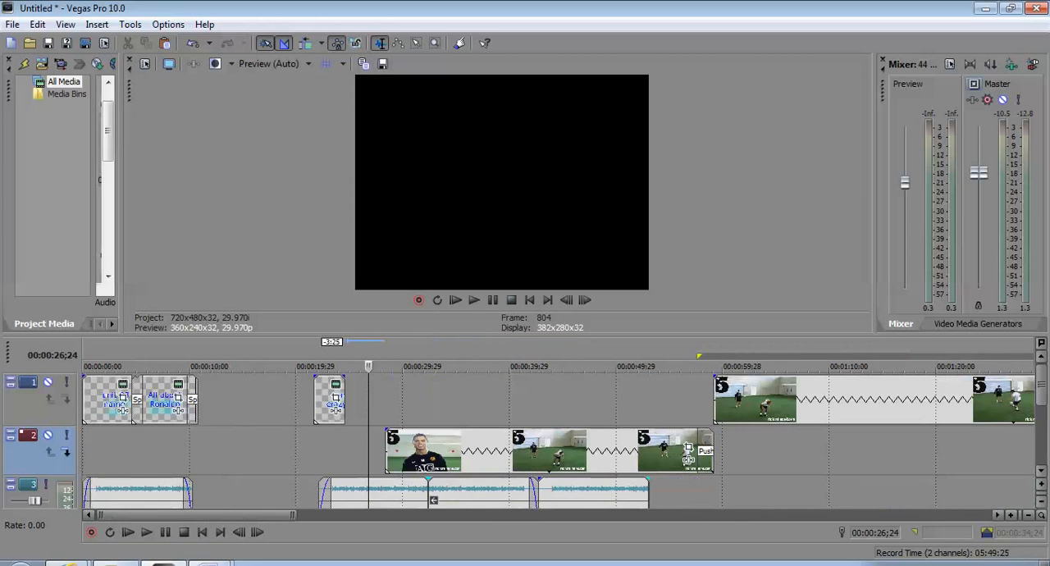
scroll(558, 435, up, 2)
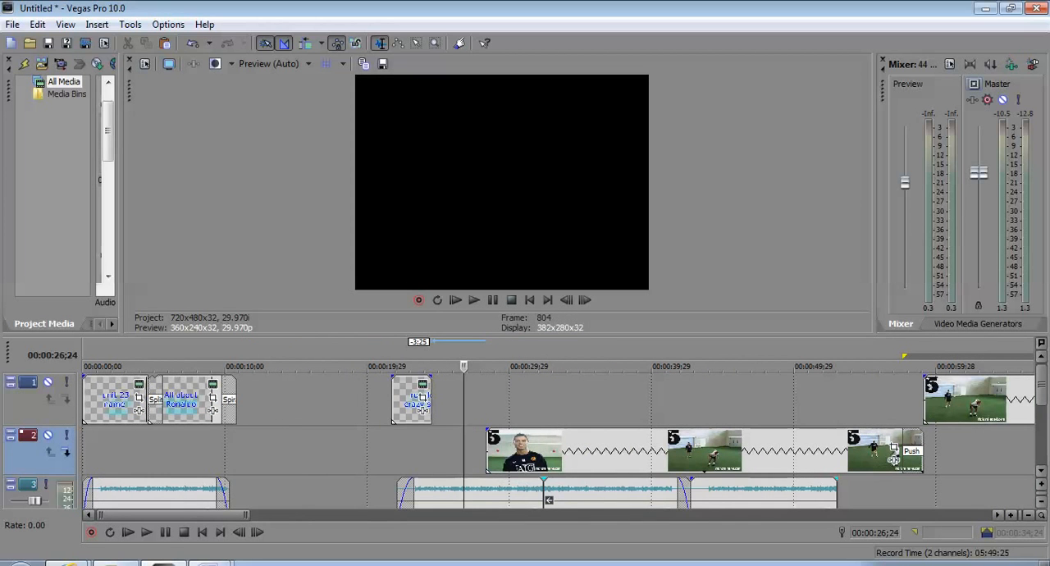
drag(525, 335, 525, 221)
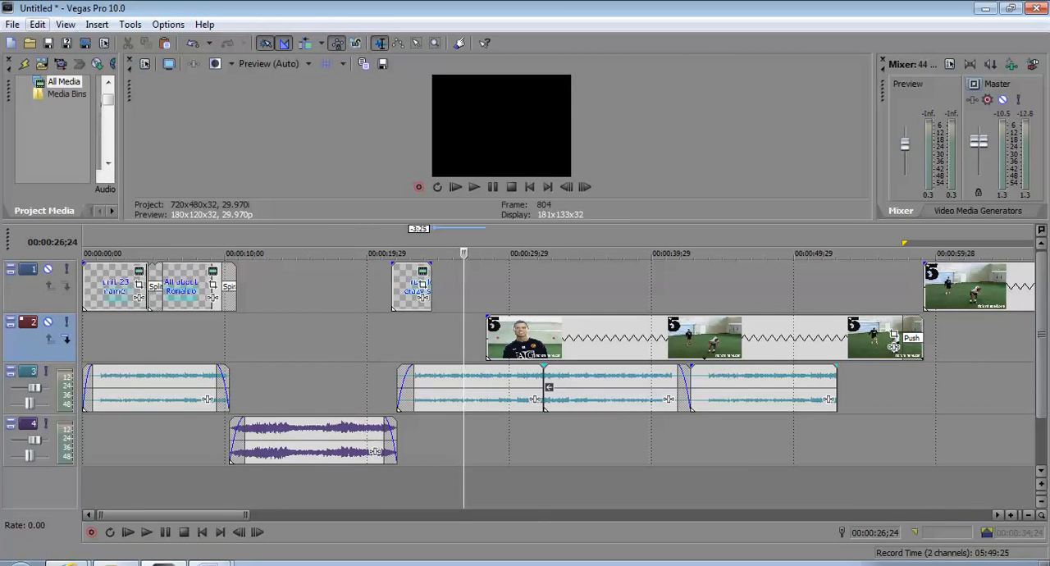
Undo the last two clip deletions on the second video track
click(38, 25)
click(62, 40)
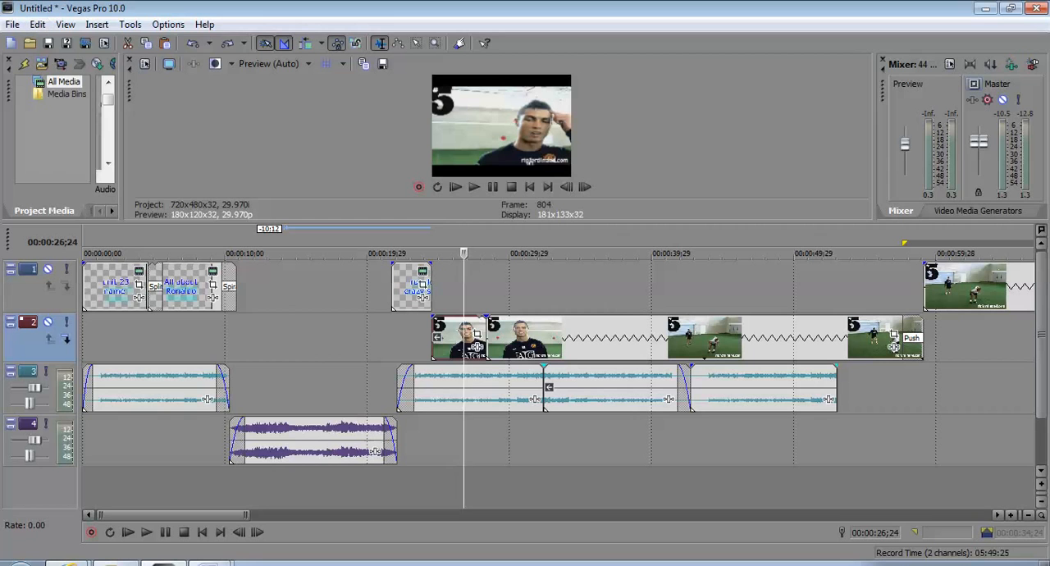
click(38, 24)
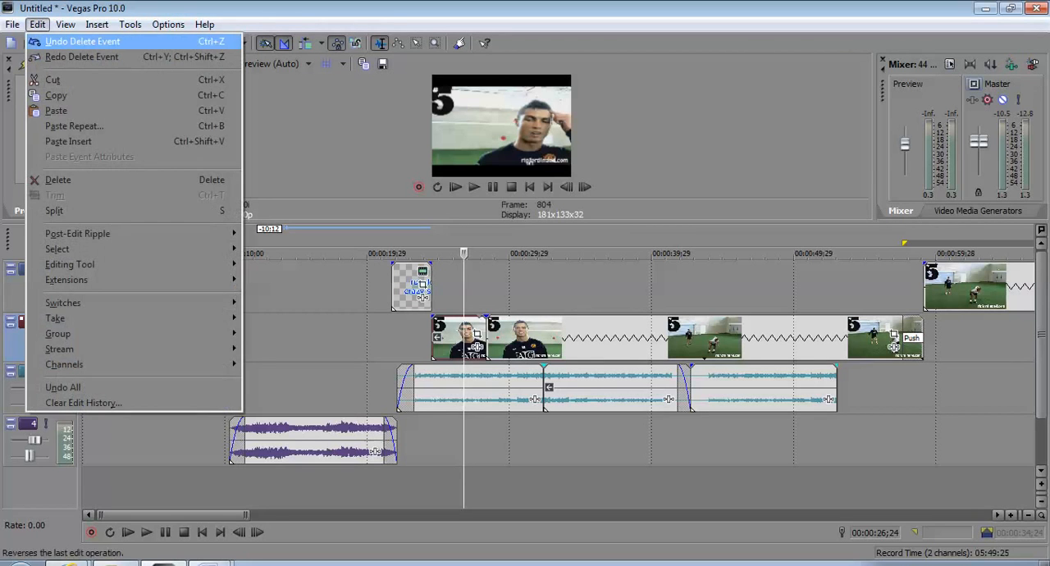
click(61, 40)
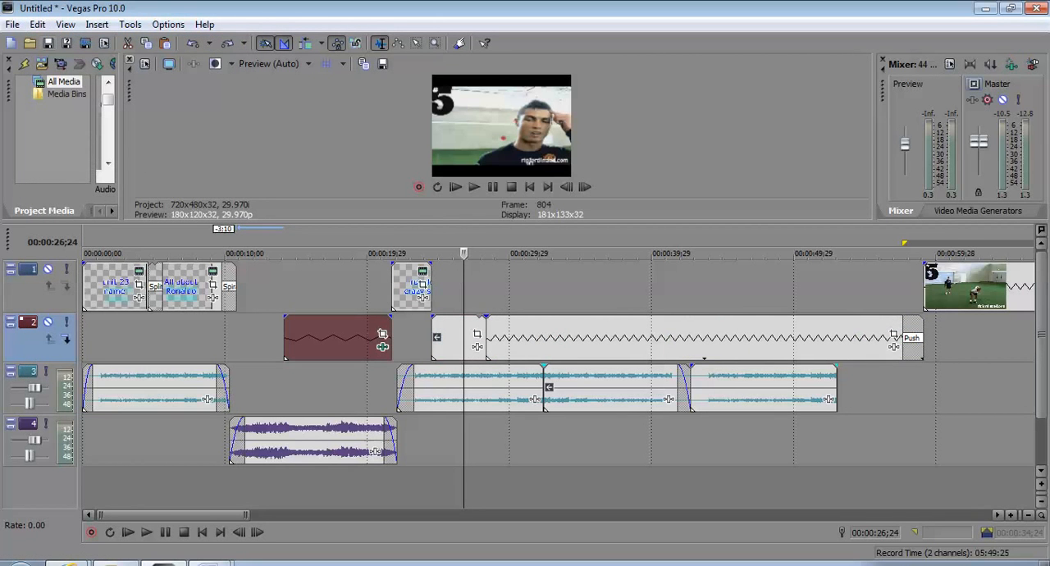
Move the Ronaldo clips on both video tracks and the third title 3;10 earlier, starting the first clip where the second title ends
drag(339, 337, 291, 337)
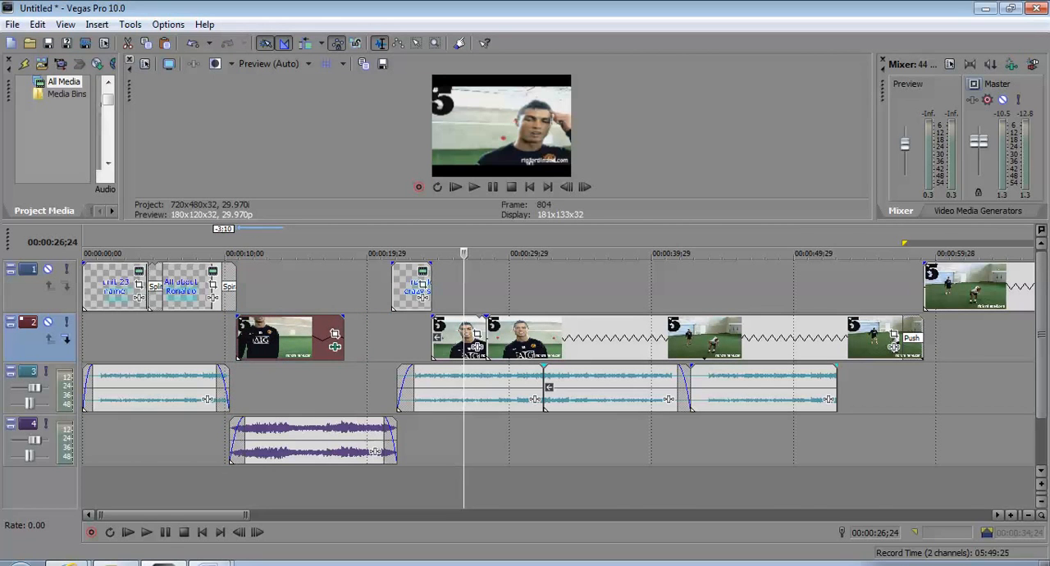
drag(410, 287, 363, 287)
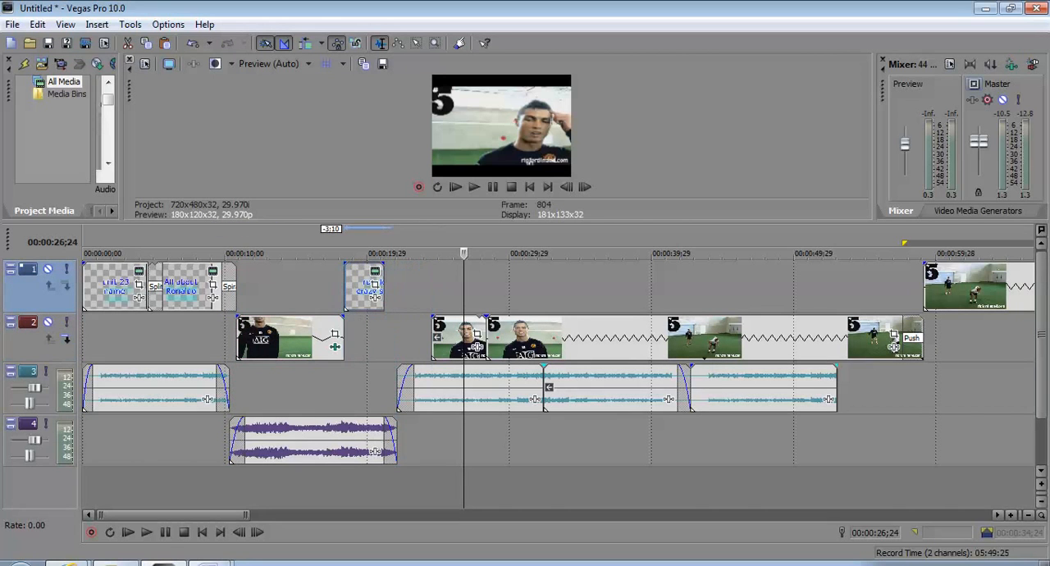
drag(476, 346, 429, 346)
drag(895, 346, 846, 347)
drag(936, 287, 887, 288)
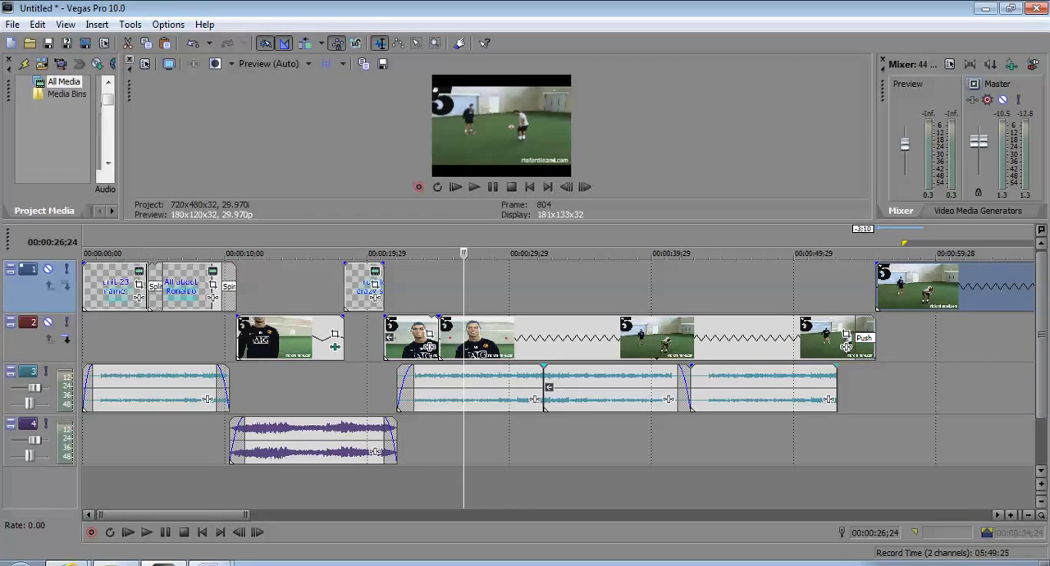
Shorten the long Ronaldo clip's end by 4;18, leaving a gap before it, and trim 13 frames off the start of the short reversed video clip
drag(845, 347, 912, 346)
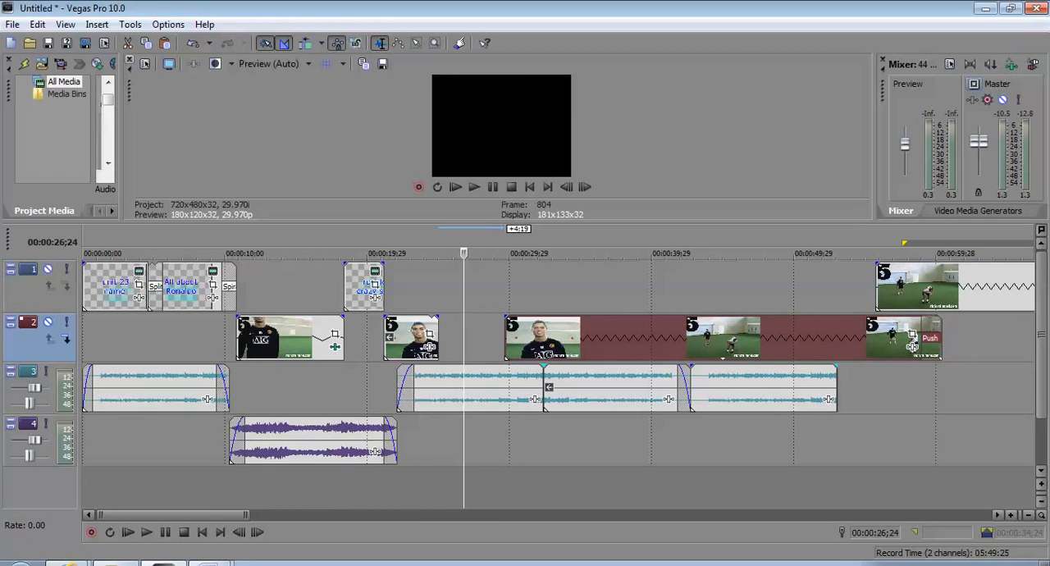
drag(913, 347, 813, 347)
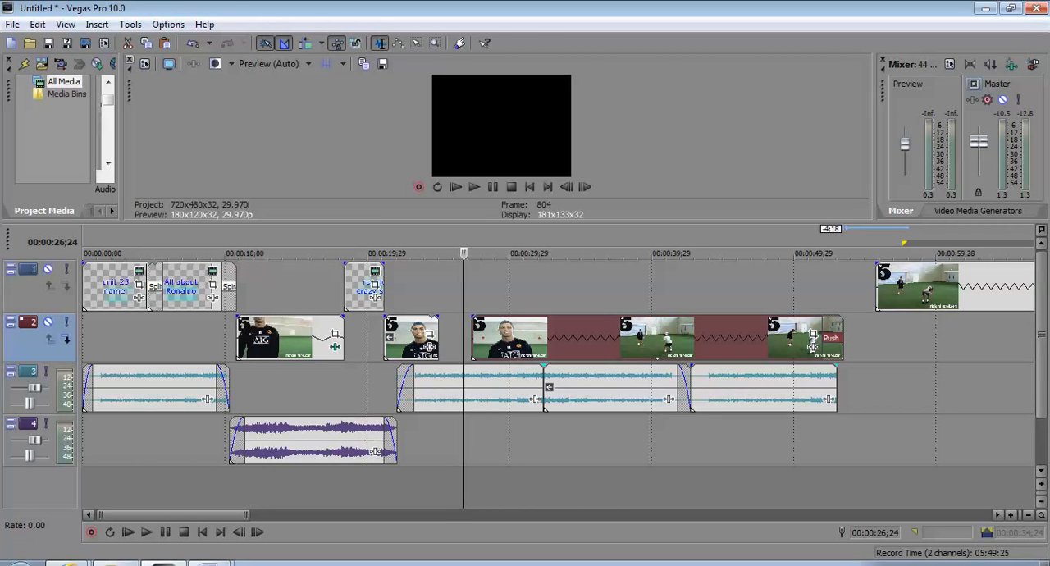
click(124, 287)
click(194, 287)
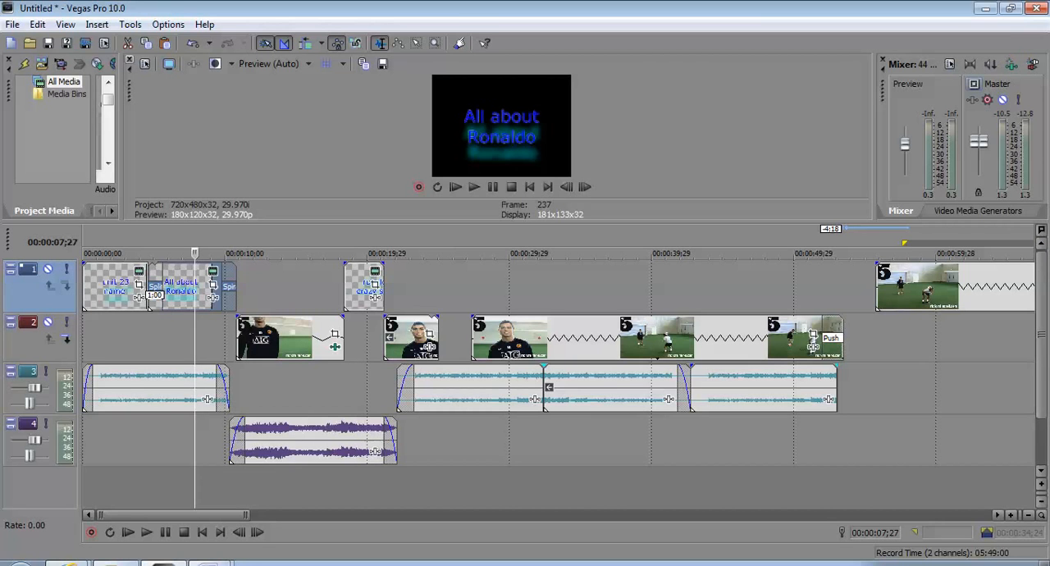
drag(384, 337, 392, 336)
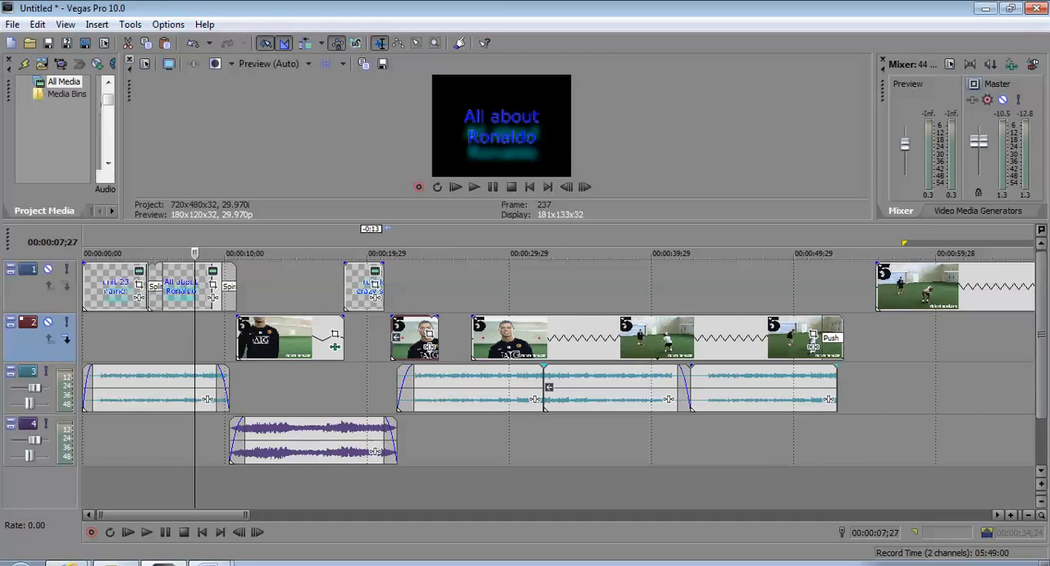
click(402, 390)
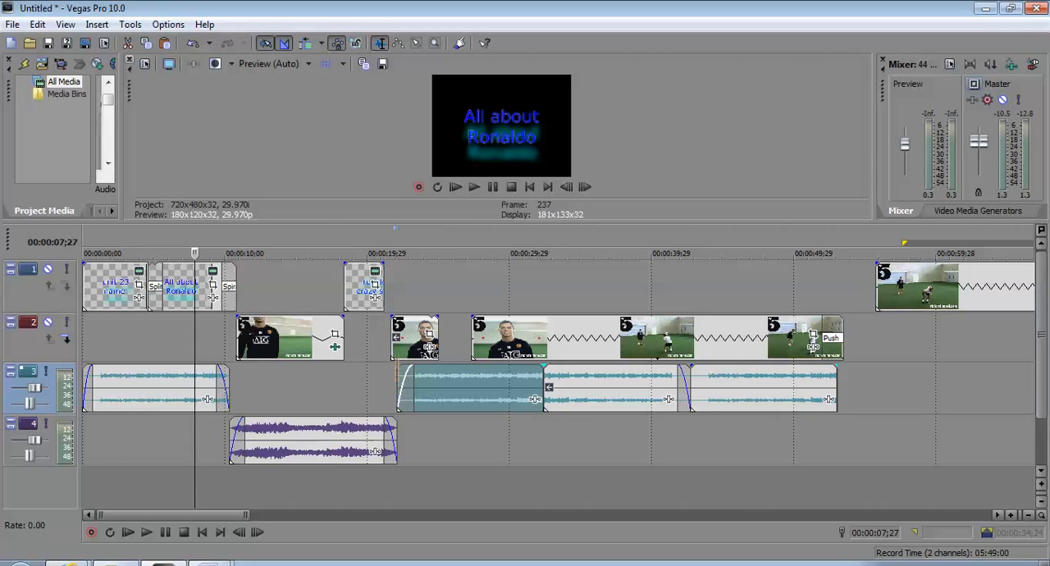
Play the project from the start in an enlarged video preview, and shrink the preview again to show all tracks
drag(404, 223, 395, 439)
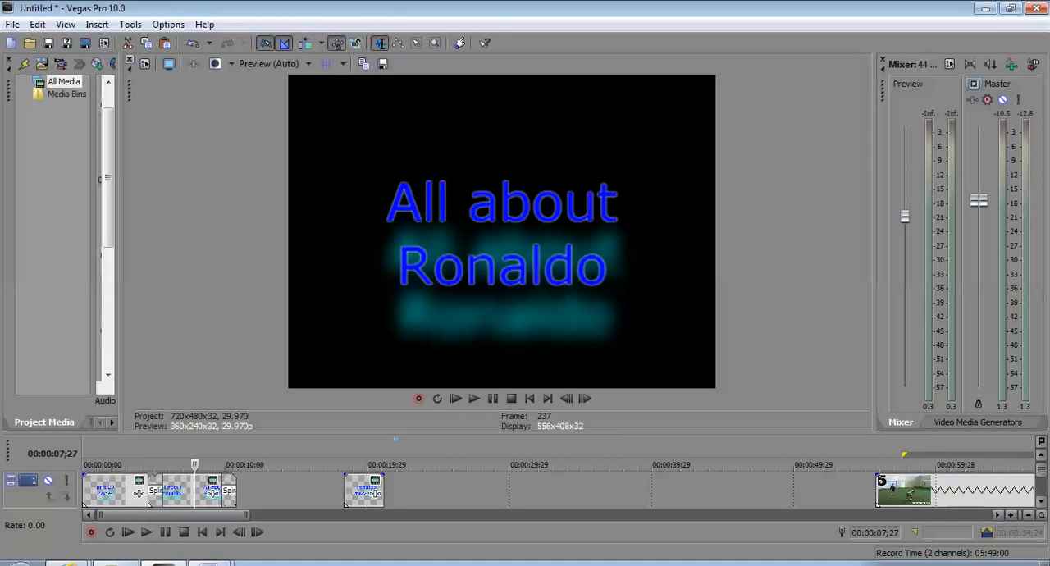
click(117, 491)
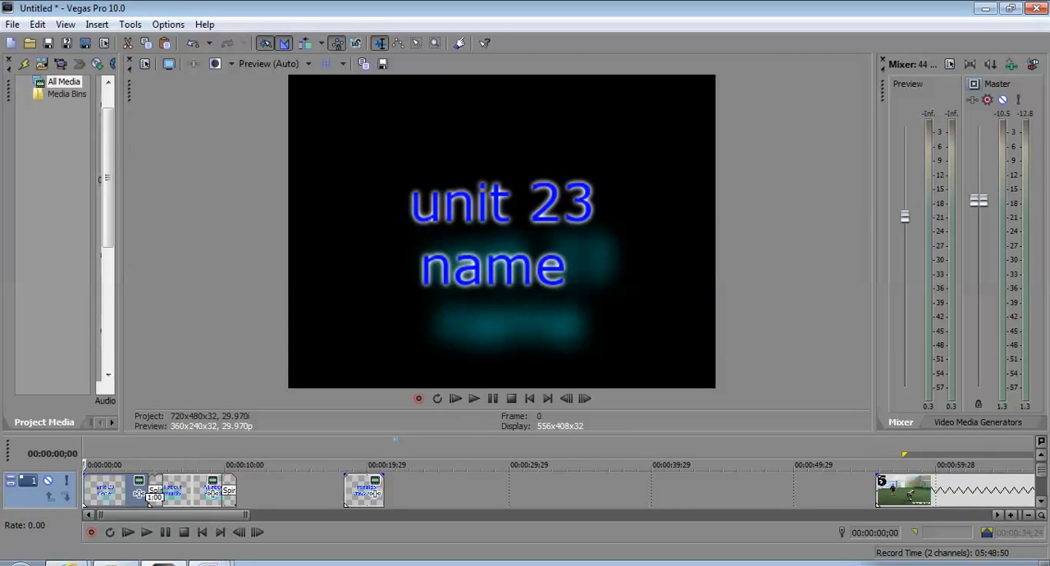
key(space)
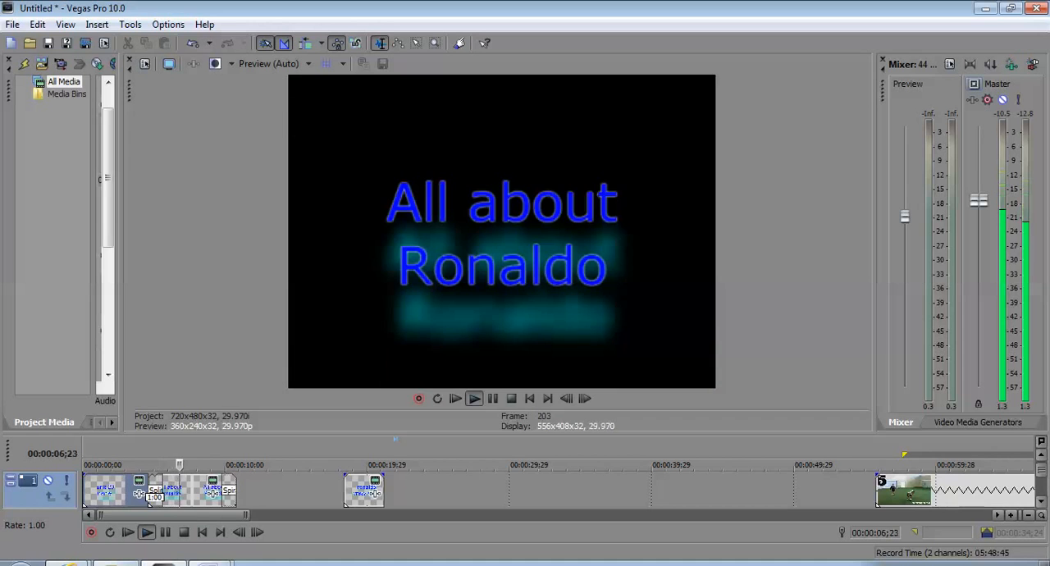
drag(501, 433, 500, 224)
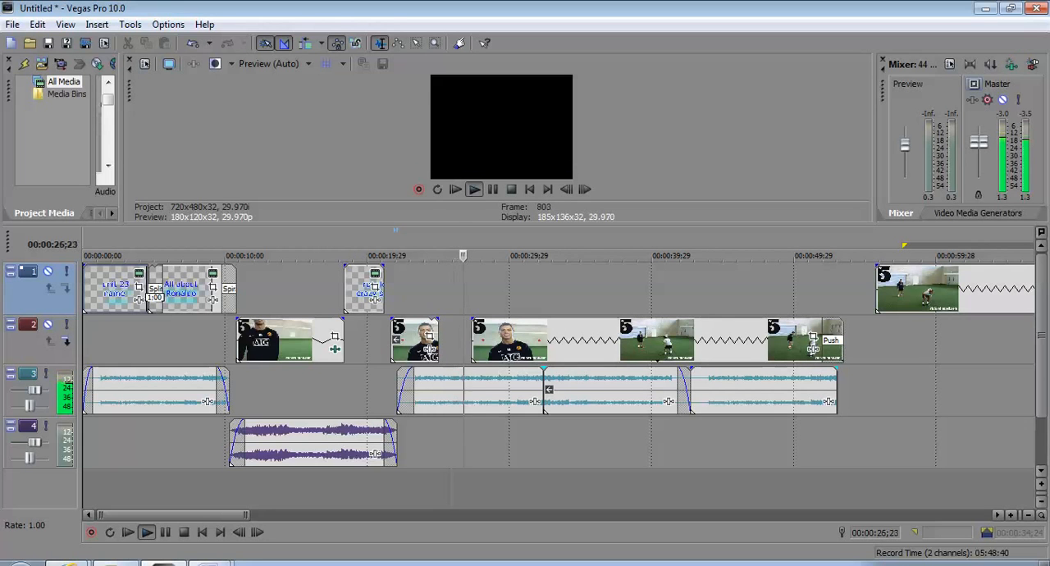
Move the long Ronaldo clip against the short reversed clip, and join the last Angels clip to the reversed audio without a fade, ending with the video
drag(814, 348, 781, 348)
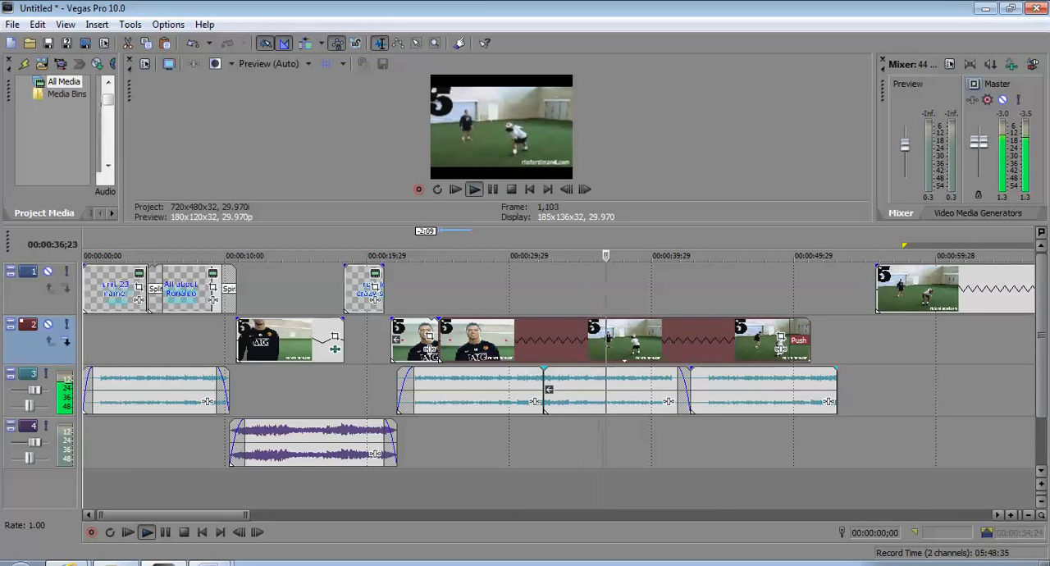
drag(692, 390, 678, 391)
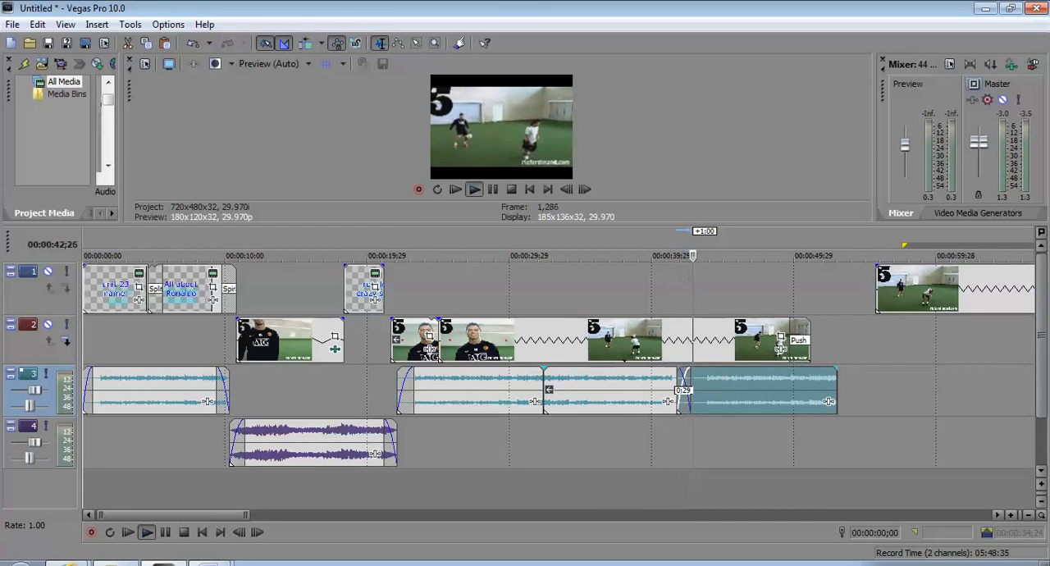
drag(679, 390, 753, 391)
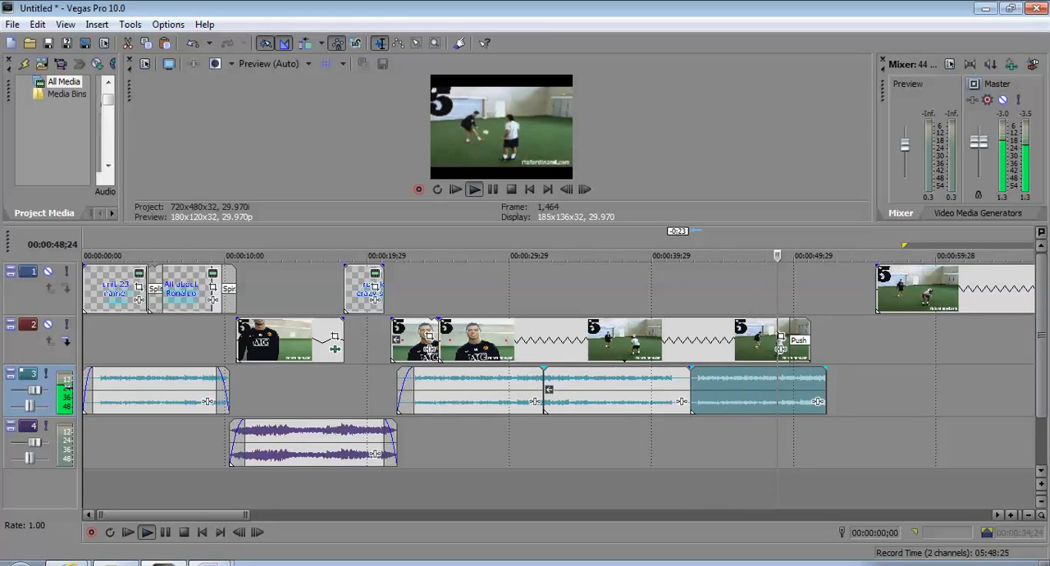
drag(825, 391, 811, 390)
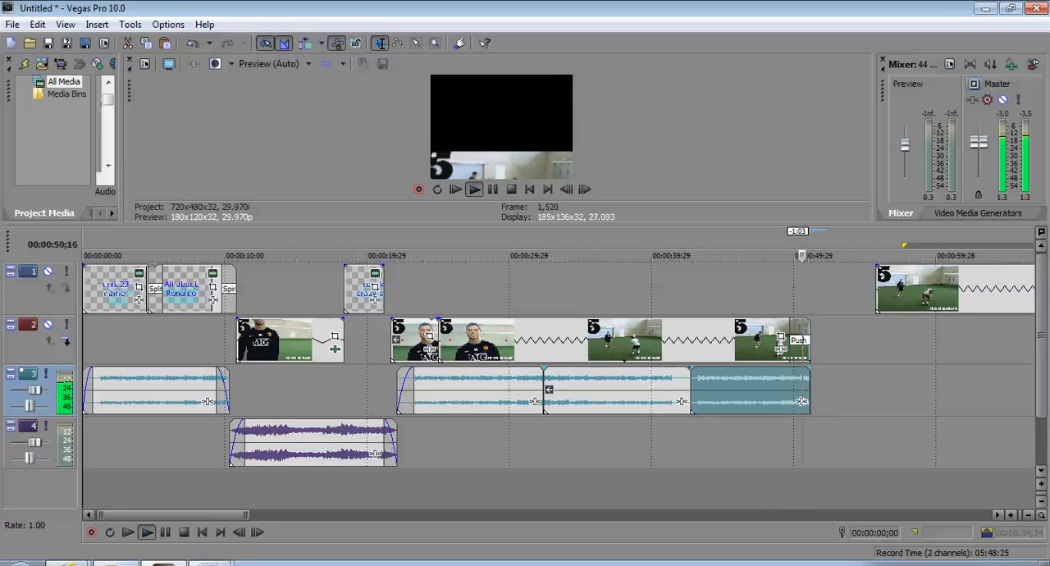
Move the last Ronaldo clip on the first video track to follow the long clip directly, trim its end by 45;10 and stop playback
drag(911, 289, 846, 289)
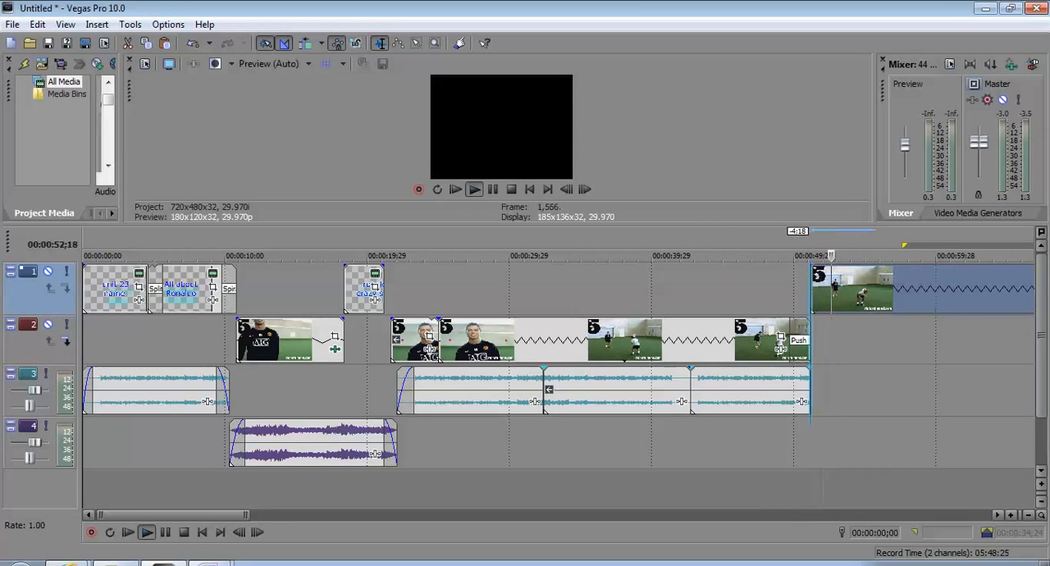
drag(174, 515, 370, 515)
drag(303, 289, 535, 289)
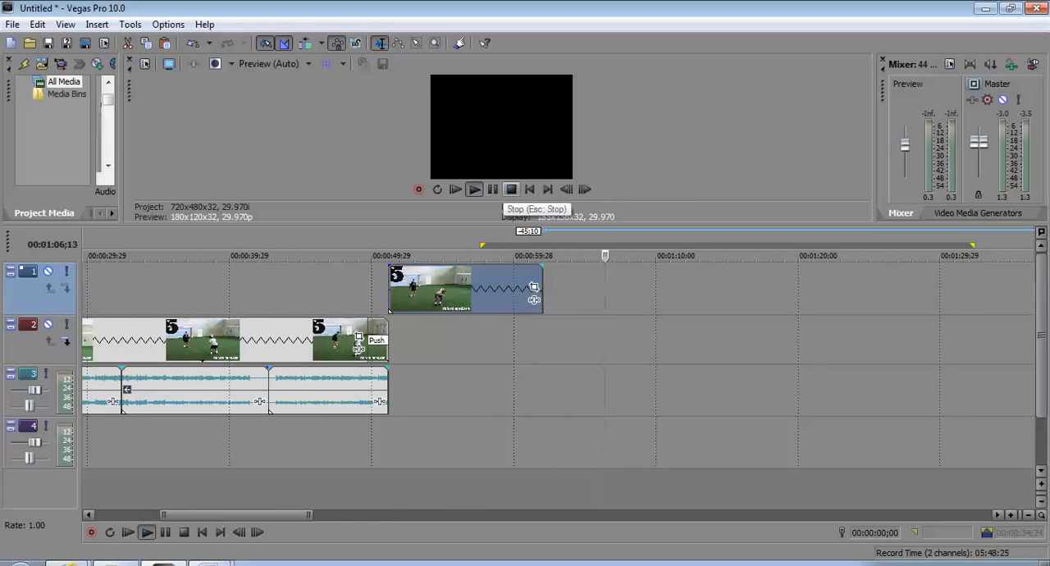
click(511, 189)
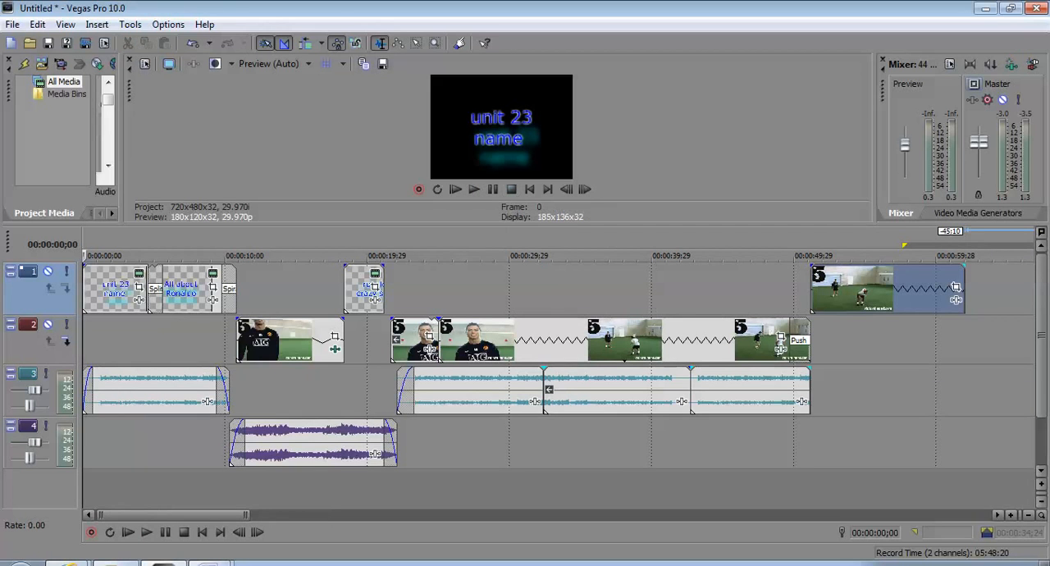